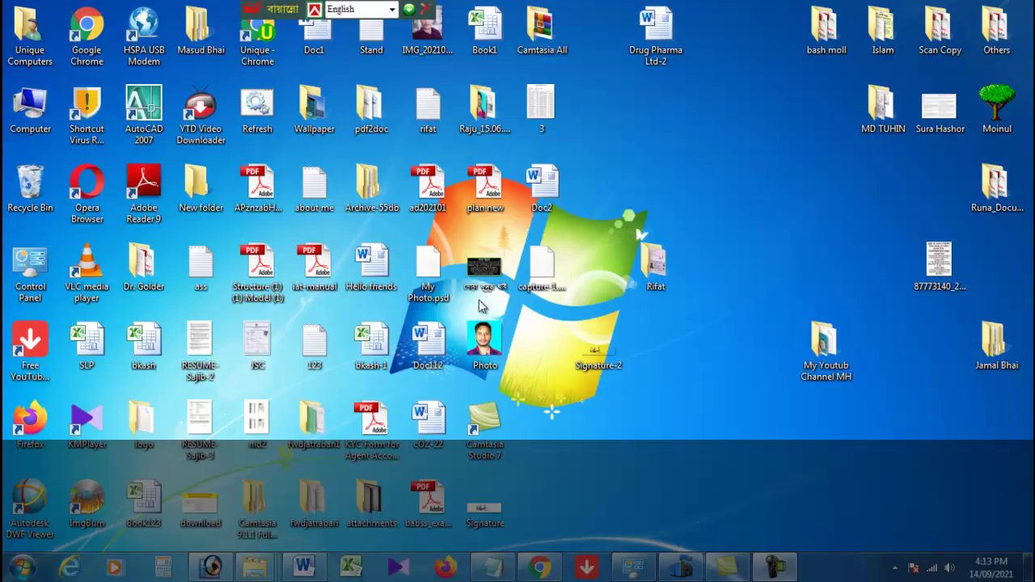
Open the dated passport-documents folder and drop the photo JPG into Photoshop
{"action": "left_click", "coordinate": [483, 112]}
{"action": "double_click", "coordinate": [483, 112]}
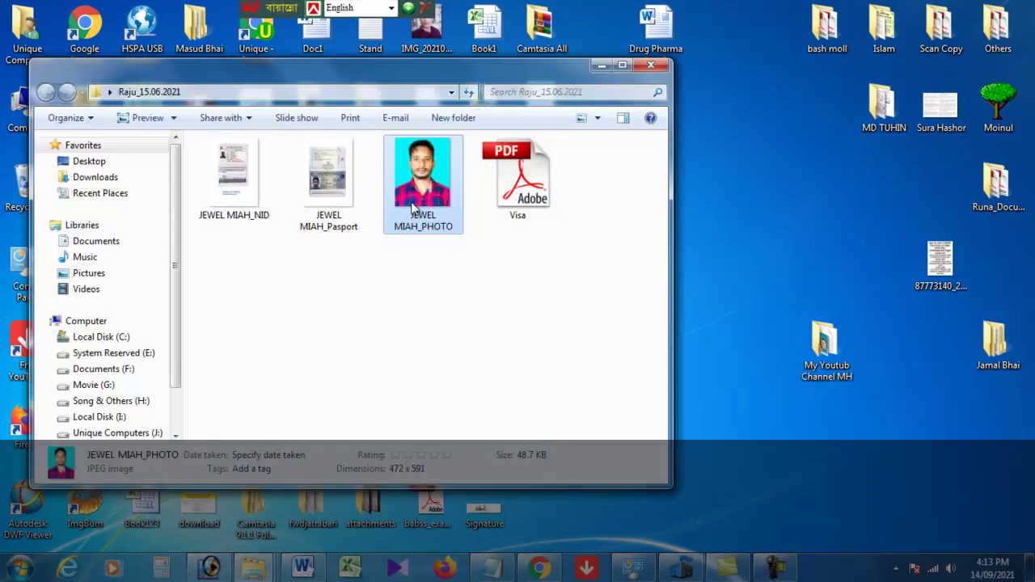
{"action": "mouse_move", "coordinate": [417, 176]}
{"action": "left_mouse_down"}
{"action": "mouse_move", "coordinate": [226, 572]}
{"action": "mouse_move", "coordinate": [481, 226]}
{"action": "left_mouse_up"}
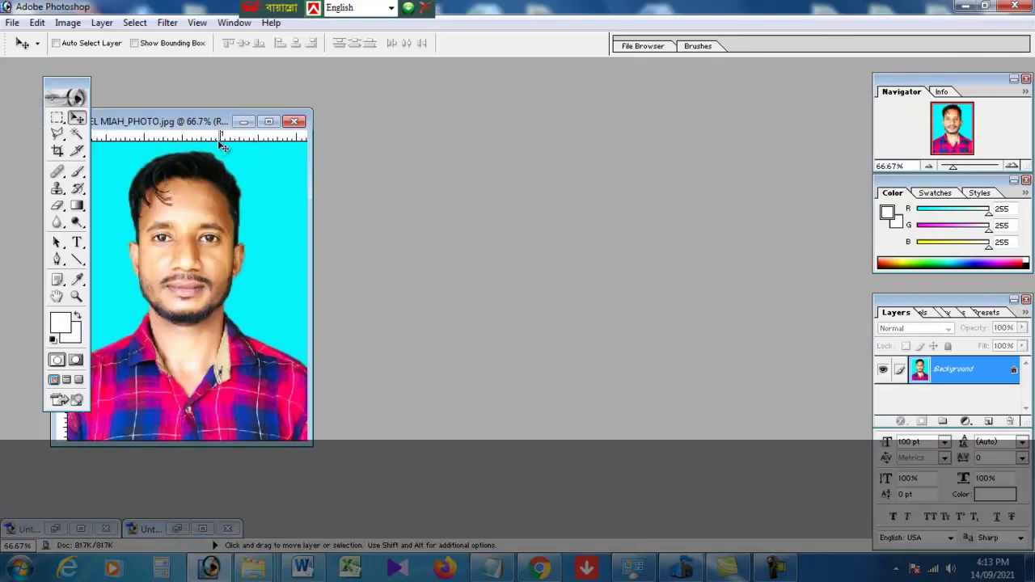
Create a white 300×300 px, 300 ppi document and place it beside the photo
{"action": "left_click", "coordinate": [12, 23]}
{"action": "left_click", "coordinate": [482, 198]}
{"action": "left_click", "coordinate": [481, 198]}
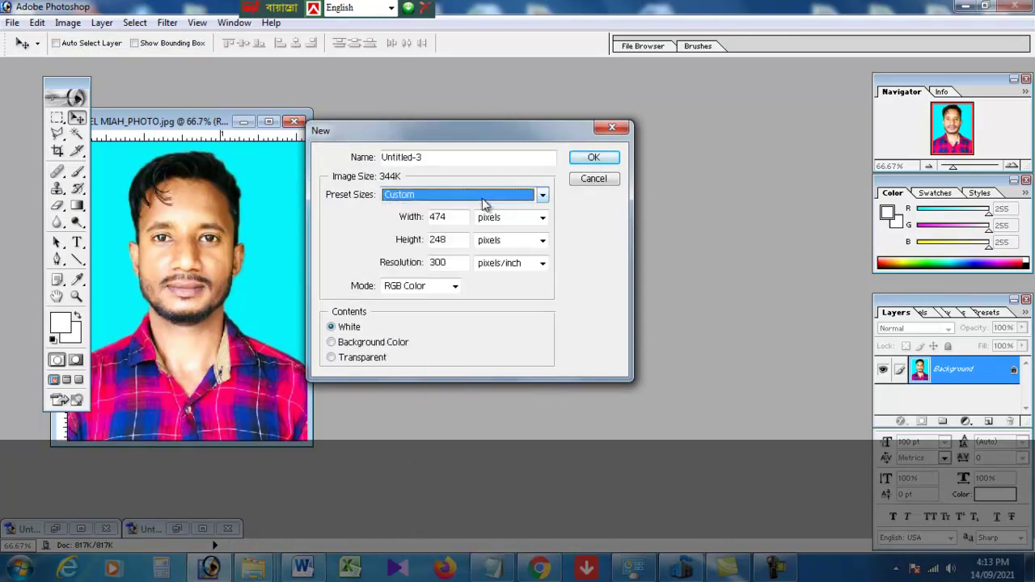
{"action": "double_click", "coordinate": [444, 218]}
{"action": "type", "text": "30"}
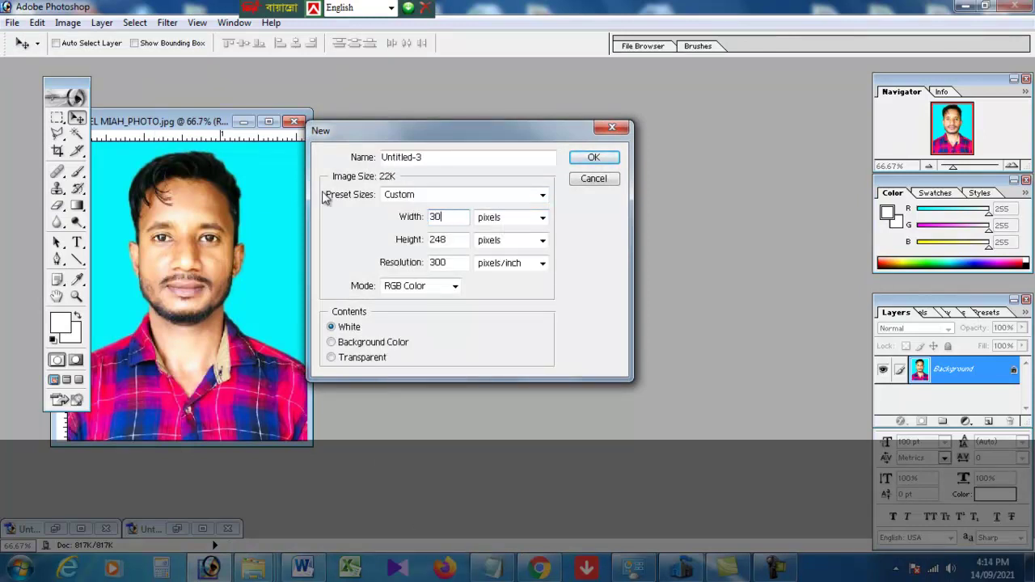
{"action": "key", "text": "Tab"}
{"action": "type", "text": "300"}
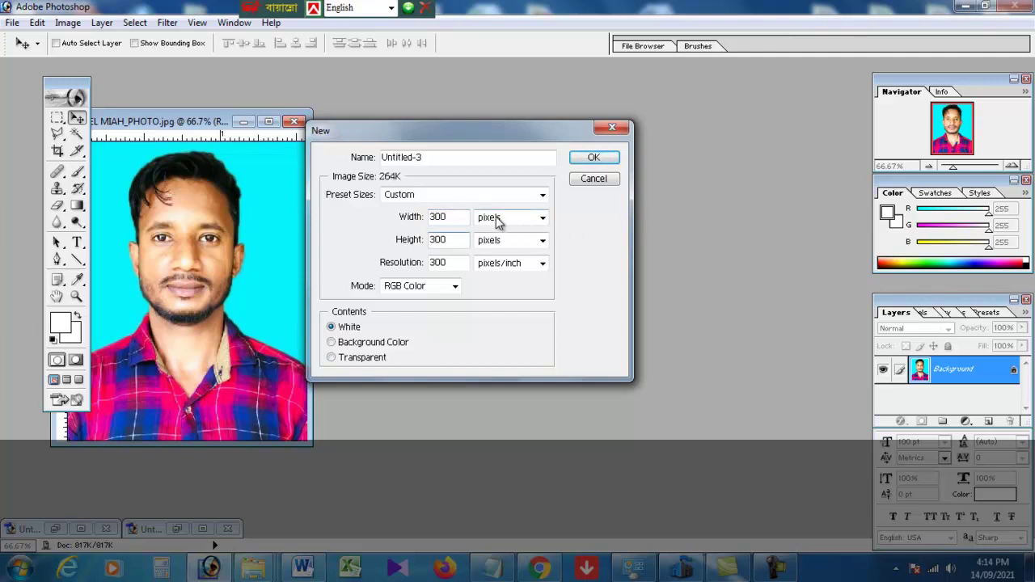
{"action": "left_click", "coordinate": [501, 218]}
{"action": "left_click", "coordinate": [506, 219]}
{"action": "left_click", "coordinate": [509, 242]}
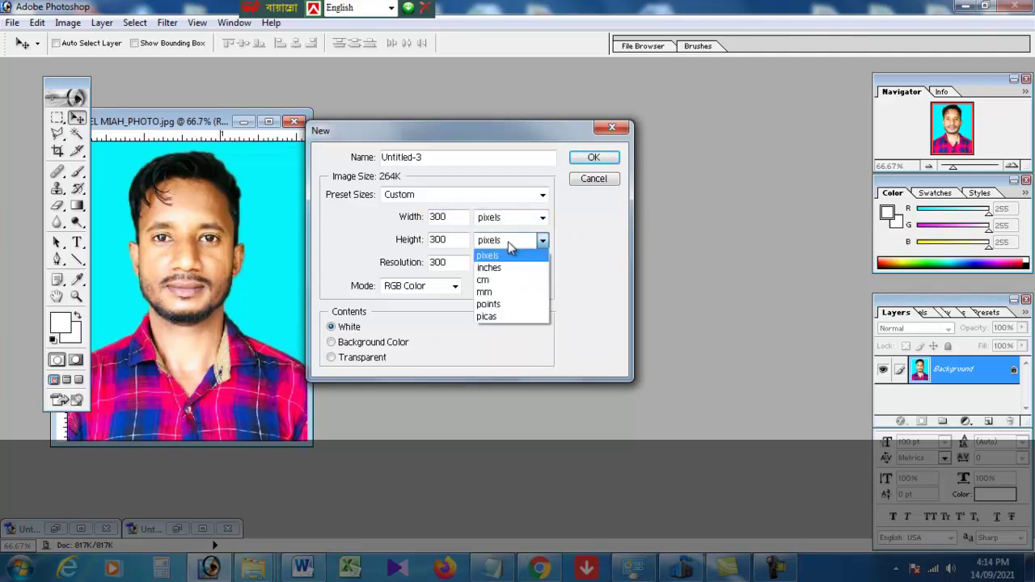
{"action": "left_click", "coordinate": [593, 159]}
{"action": "left_click_drag", "start_coordinate": [235, 130], "coordinate": [460, 150]}
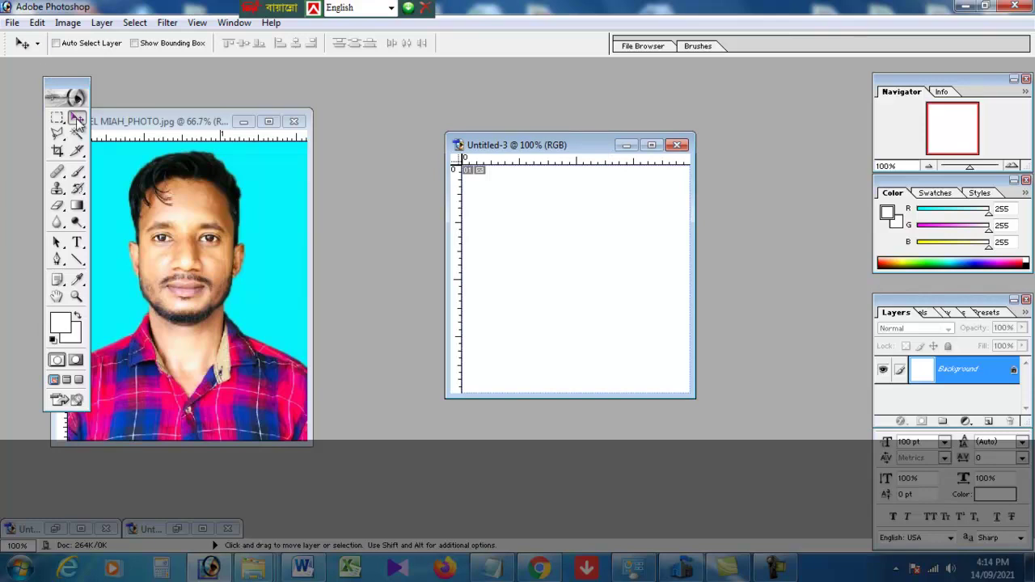
Copy the passport photo into the 300×300 document and maximize that window
{"action": "left_click", "coordinate": [198, 233]}
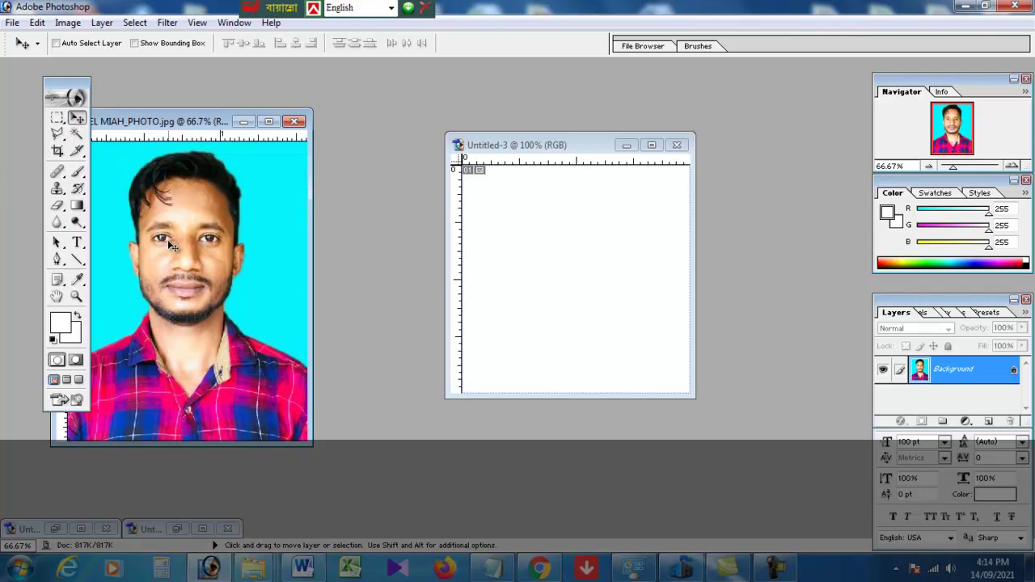
{"action": "left_click_drag", "start_coordinate": [170, 245], "coordinate": [533, 253]}
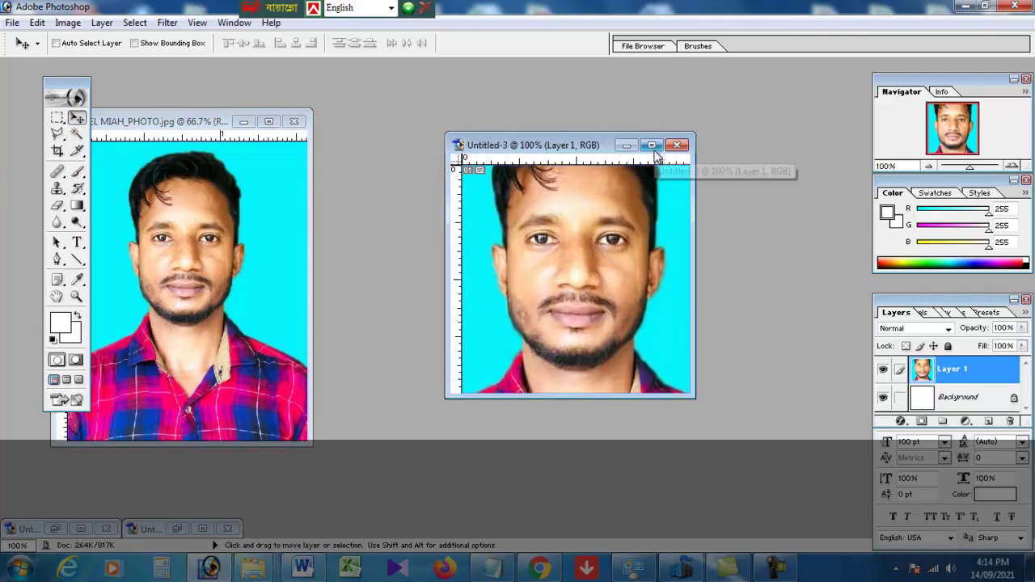
{"action": "left_click", "coordinate": [652, 146]}
Scale the copied photo to about 67% and nudge it into place
{"action": "key", "text": "ctrl+t"}
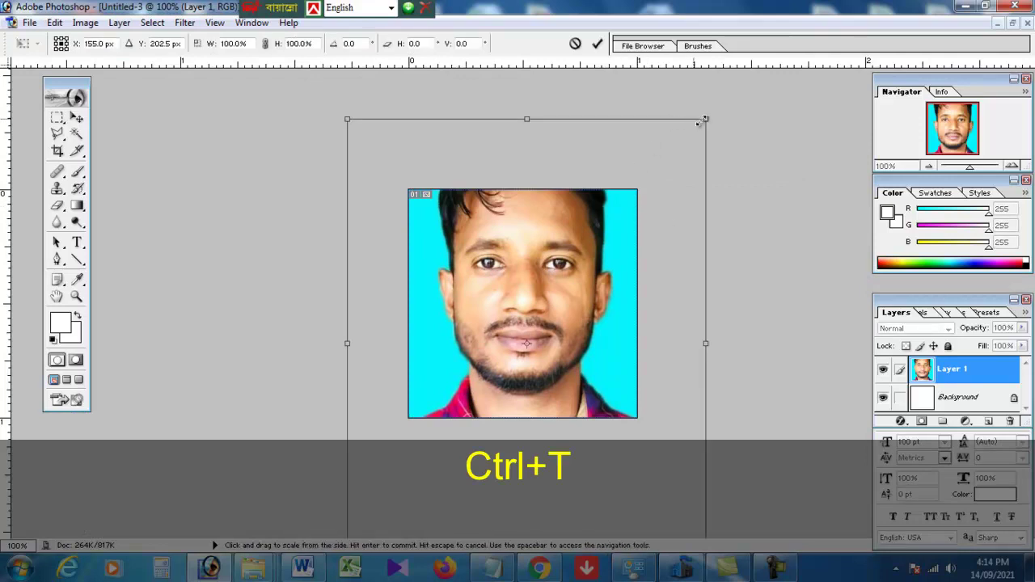
{"action": "left_click_drag", "start_coordinate": [707, 119], "coordinate": [622, 212]}
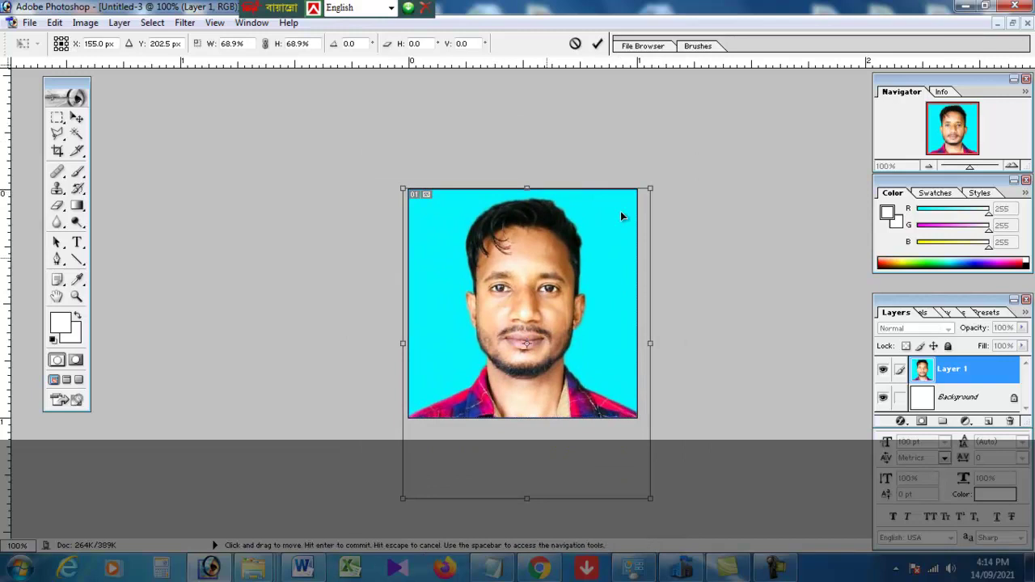
{"action": "key", "text": "shift+Left"}
{"action": "key", "text": "Up"}
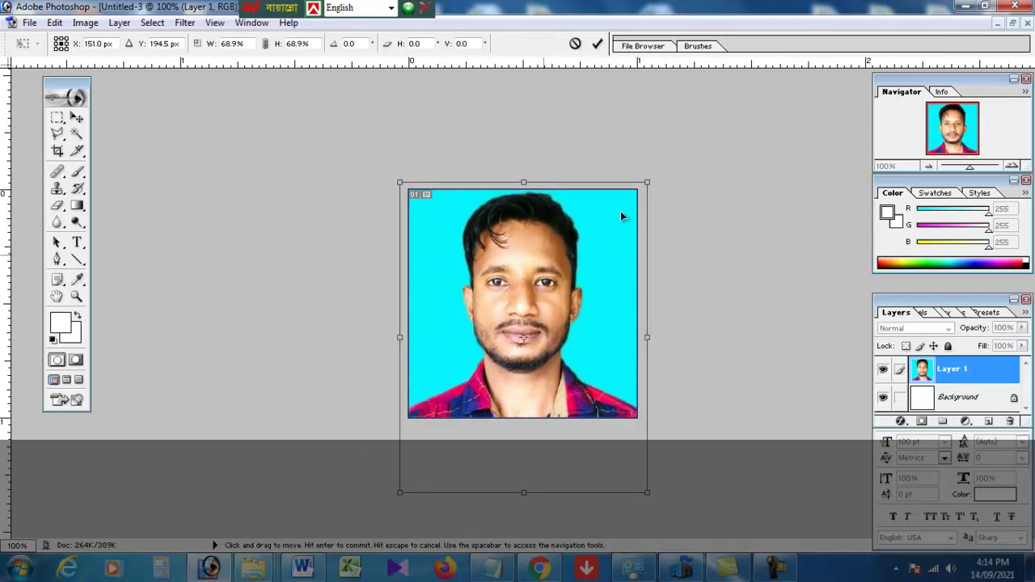
{"action": "left_click_drag", "start_coordinate": [620, 211], "coordinate": [617, 213]}
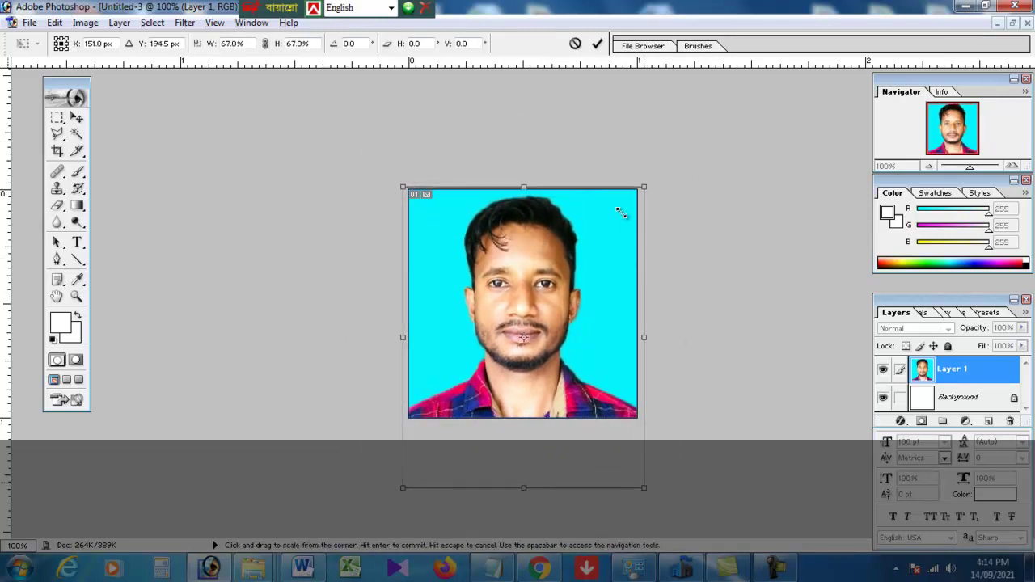
{"action": "key", "text": "Return"}
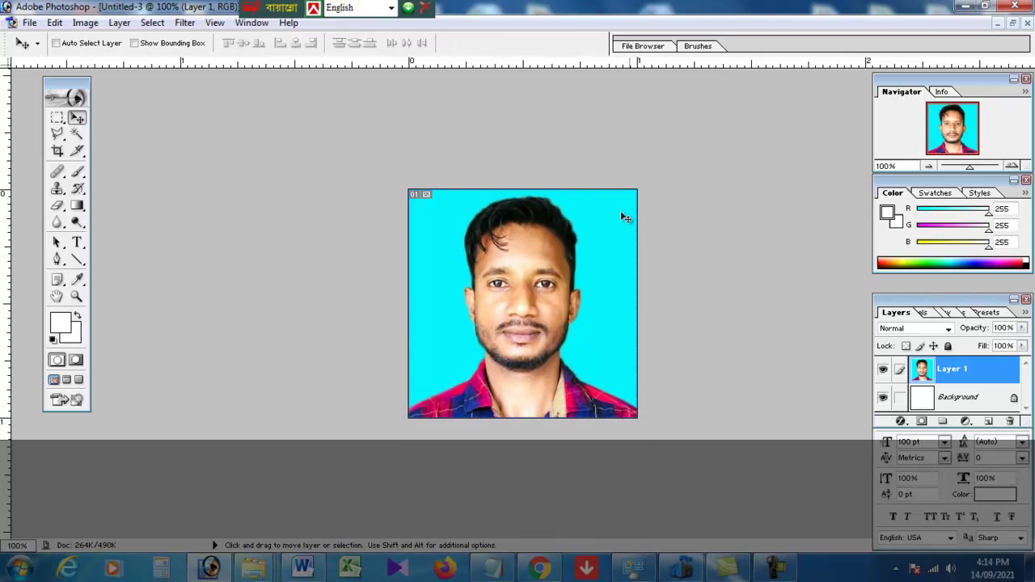
{"action": "key", "text": "ctrl+s"}
Darken the photo's midtones to 0.76 with a Levels adjustment
{"action": "key", "text": "Escape"}
{"action": "key", "text": "alt+f"}
{"action": "key", "text": "Right"}
{"action": "key", "text": "Right"}
{"action": "key", "text": "Down"}
{"action": "key", "text": "Right"}
{"action": "key", "text": "Up"}
{"action": "key", "text": "Return"}
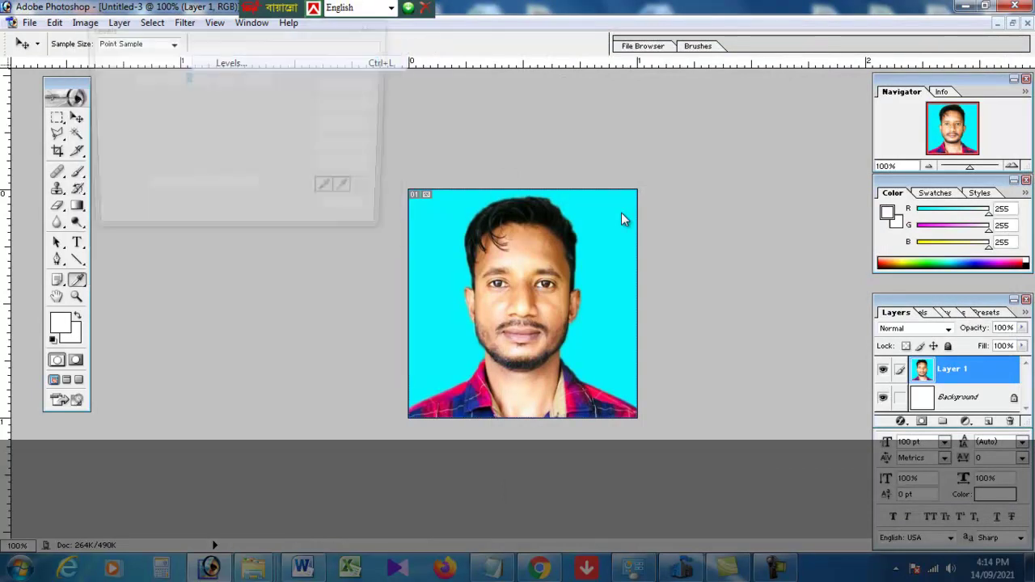
{"action": "key", "text": "Down"}
{"action": "key", "text": "Down"}
{"action": "key", "text": "Down"}
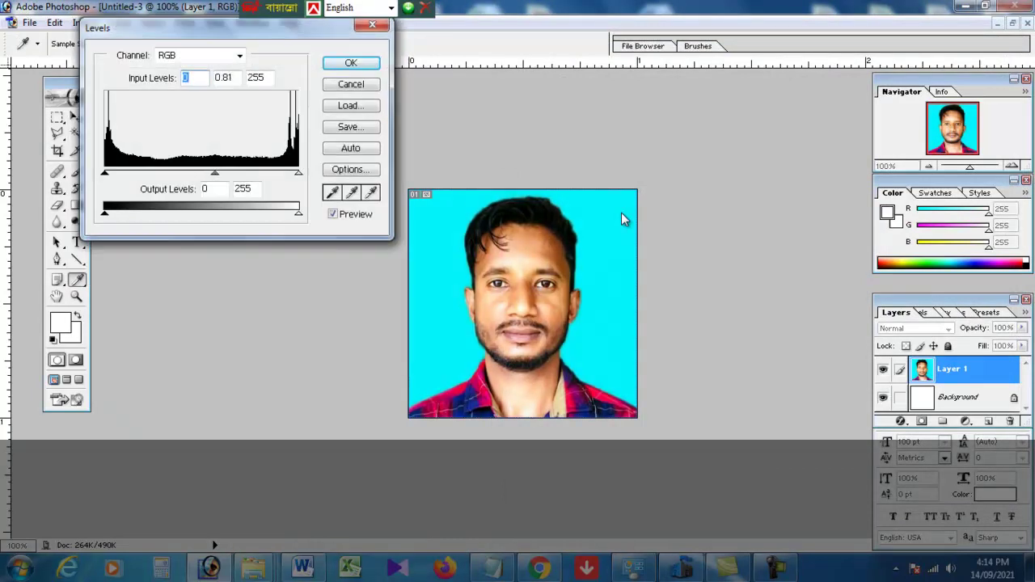
{"action": "key", "text": "Tab"}
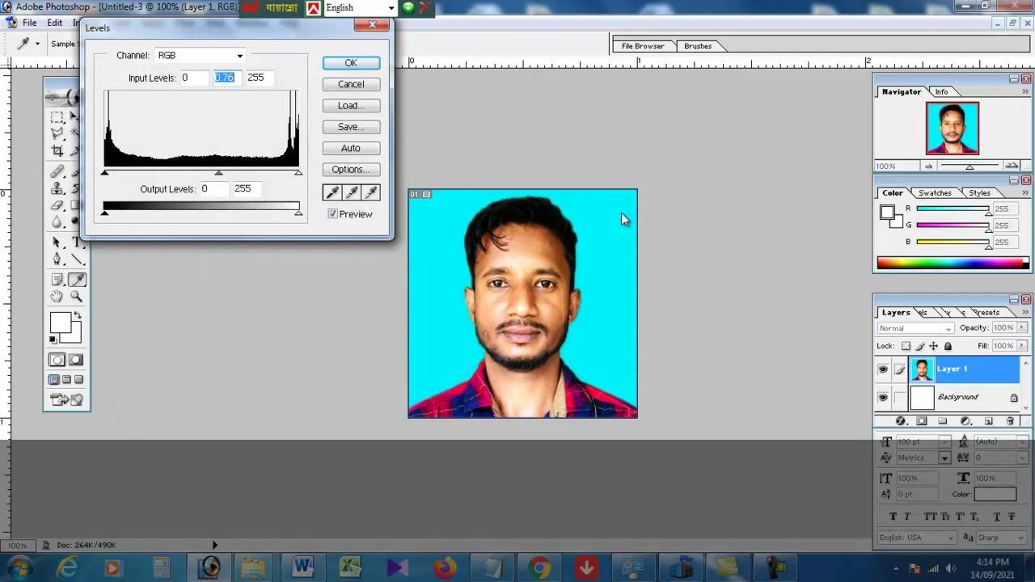
{"action": "key", "text": "Return"}
Lower the photo's brightness slightly and set contrast to -1 with Brightness/Contrast
{"action": "key", "text": "alt+i"}
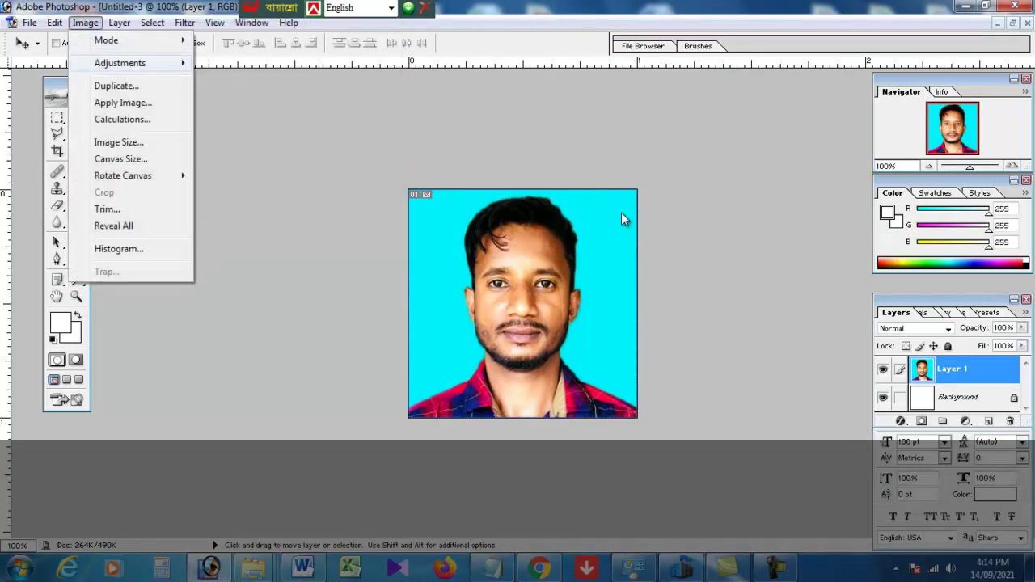
{"action": "key", "text": "a"}
{"action": "key", "text": "Down"}
{"action": "key", "text": "Down"}
{"action": "key", "text": "Down"}
{"action": "key", "text": "Down"}
{"action": "key", "text": "Up"}
{"action": "key", "text": "Down"}
{"action": "key", "text": "Return"}
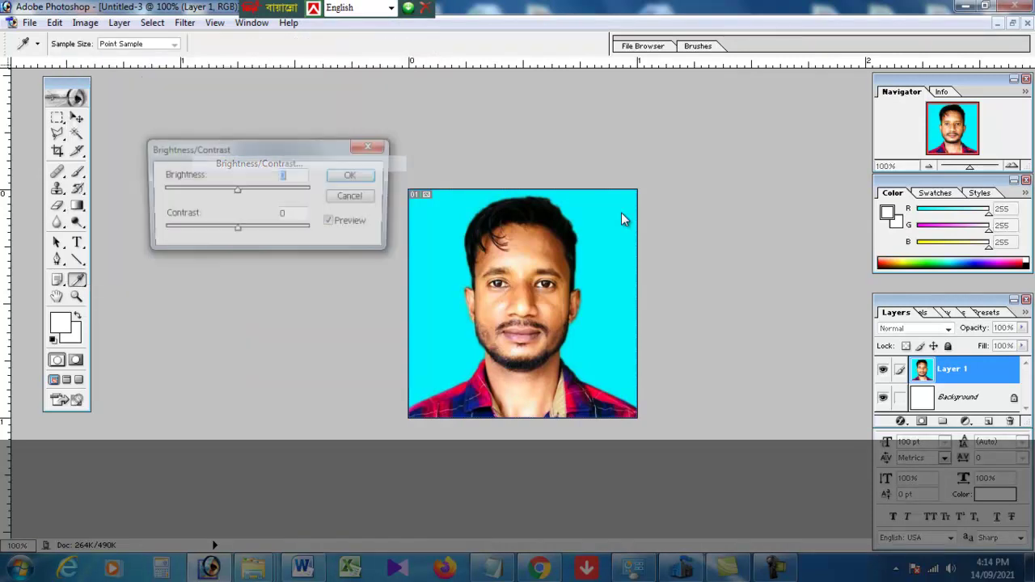
{"action": "key", "text": "Down"}
{"action": "key", "text": "Down"}
{"action": "key", "text": "Down"}
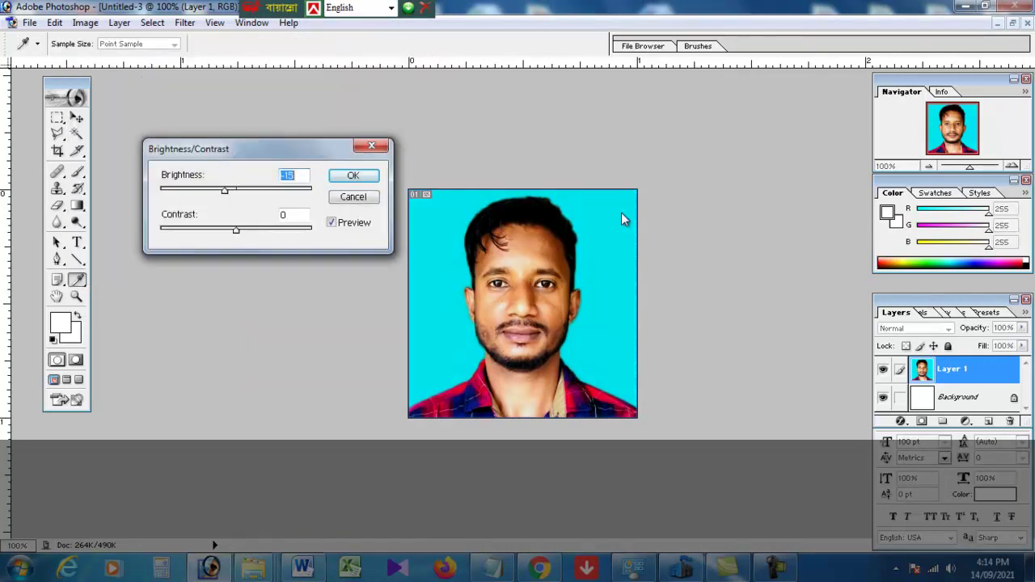
{"action": "key", "text": "Tab"}
{"action": "key", "text": "Down"}
{"action": "key", "text": "shift+Tab"}
{"action": "key", "text": "Up"}
{"action": "key", "text": "Up"}
{"action": "key", "text": "Up"}
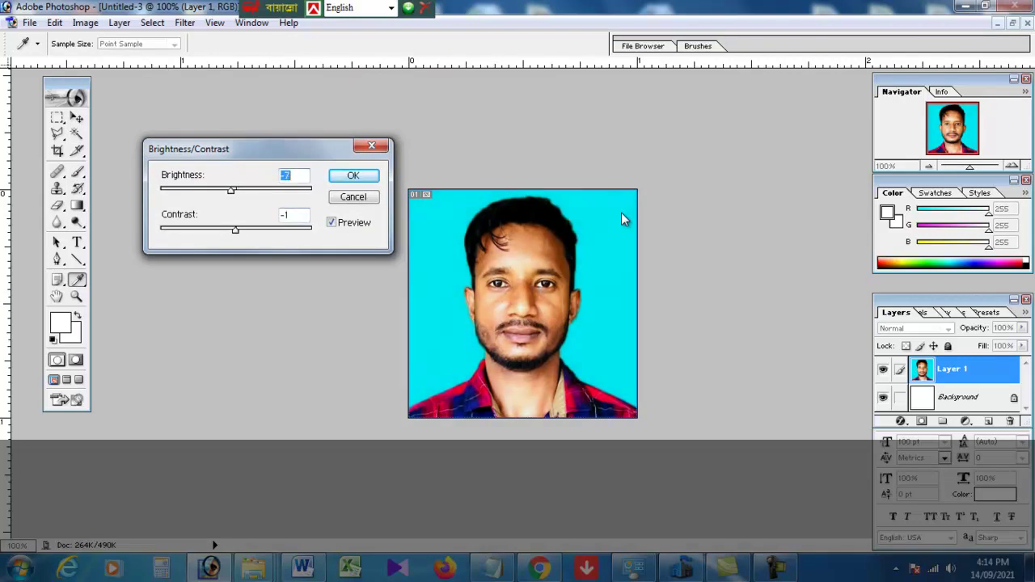
{"action": "key", "text": "Up"}
{"action": "key", "text": "Up"}
{"action": "key", "text": "Return"}
{"action": "key", "text": "v"}
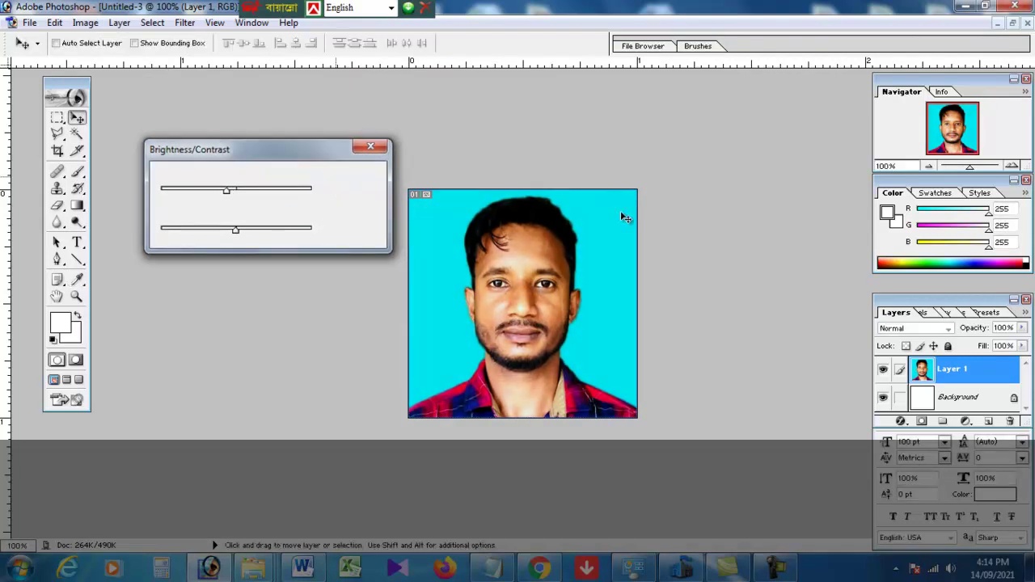
{"action": "key", "text": "alt+f"}
{"action": "key", "text": "Down"}
{"action": "key", "text": "Down"}
{"action": "key", "text": "Down"}
{"action": "key", "text": "Down"}
{"action": "key", "text": "Down"}
{"action": "key", "text": "Down"}
Save the image as JPEG named Photo, replacing the existing Photo.jpg
{"action": "key", "text": "Return"}
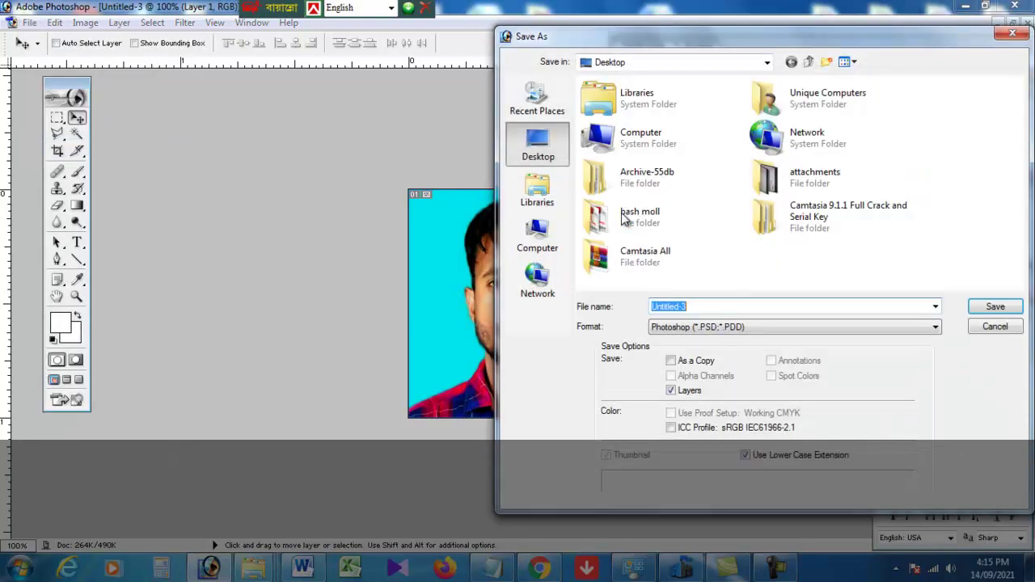
{"action": "scroll", "coordinate": [622, 218], "scroll_direction": "down", "scroll_amount": 5}
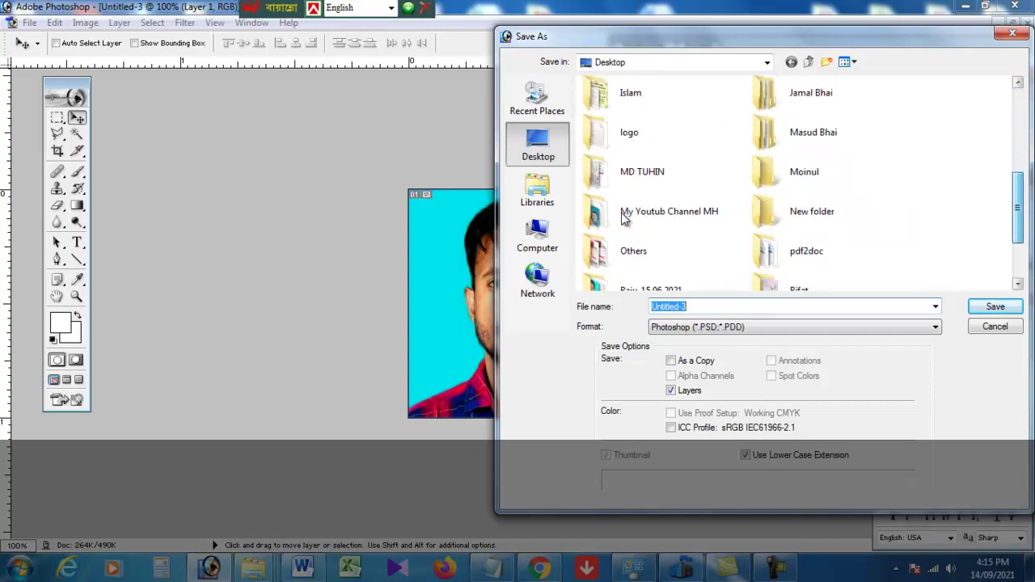
{"action": "scroll", "coordinate": [622, 218], "scroll_direction": "down", "scroll_amount": 3}
{"action": "key", "text": "Tab"}
{"action": "key", "text": "alt+Down"}
{"action": "key", "text": "Down"}
{"action": "key", "text": "Down"}
{"action": "key", "text": "Down"}
{"action": "key", "text": "Down"}
{"action": "key", "text": "Down"}
{"action": "key", "text": "Down"}
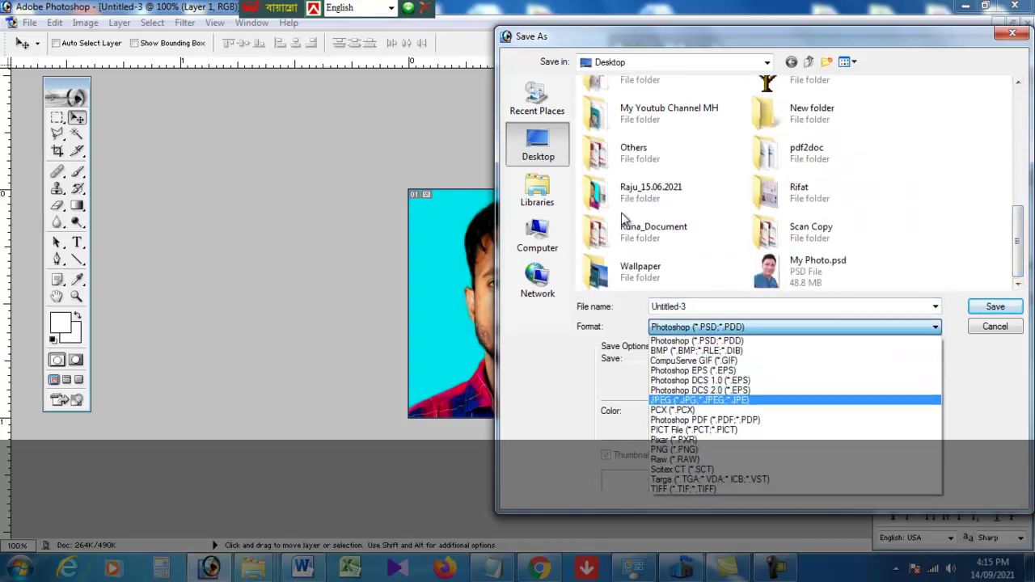
{"action": "key", "text": "Return"}
{"action": "scroll", "coordinate": [623, 219], "scroll_direction": "down", "scroll_amount": 3}
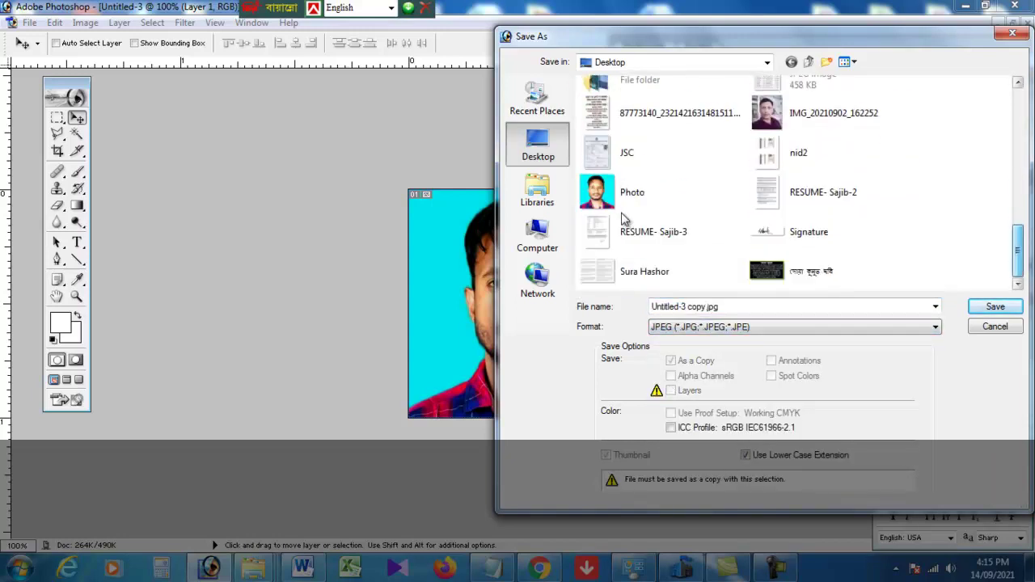
{"action": "left_click", "coordinate": [626, 202]}
{"action": "key", "text": "Return"}
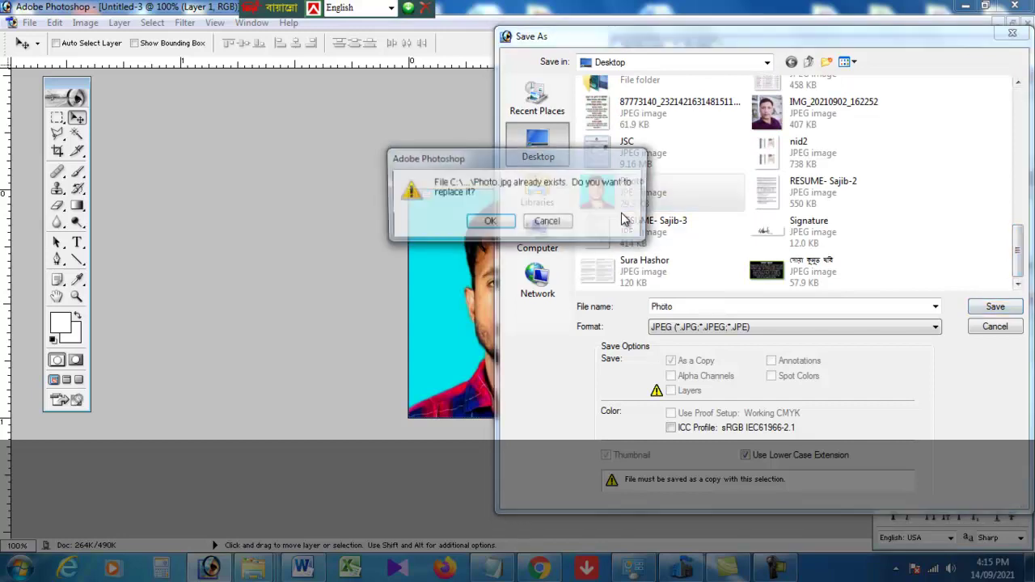
{"action": "key", "text": "Return"}
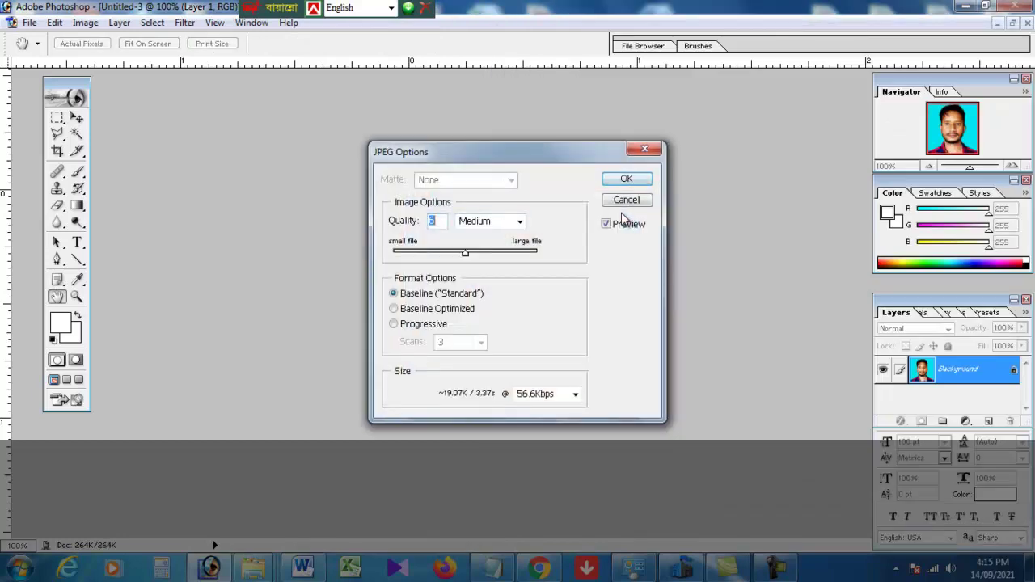
Set the JPEG quality to Medium and confirm the save options
{"action": "type", "text": "7"}
{"action": "key", "text": "Down"}
{"action": "key", "text": "Up"}
{"action": "key", "text": "Down"}
{"action": "key", "text": "Return"}
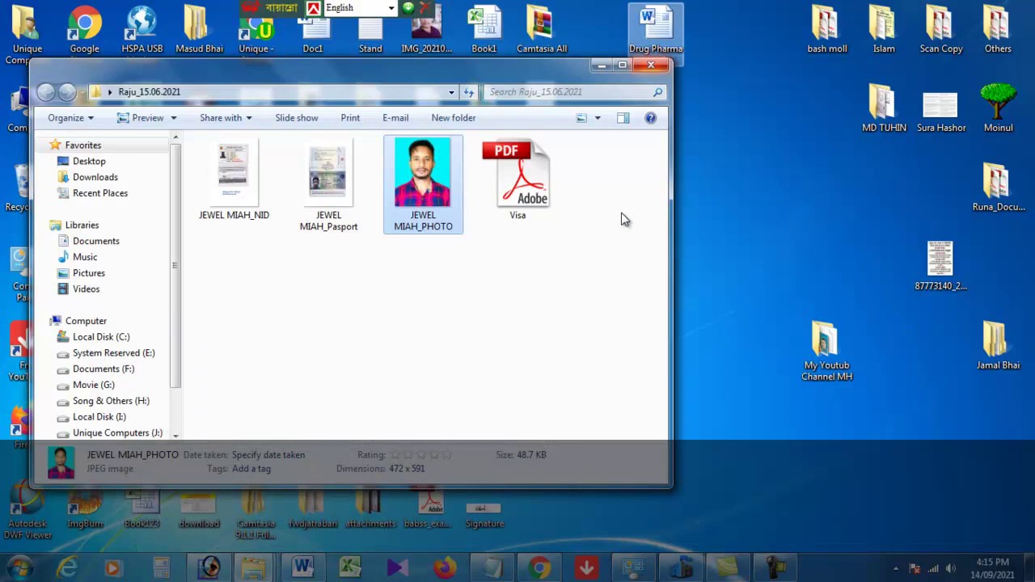
Check the desktop Photo file's properties show 28.3 KB, then close them
{"action": "key", "text": "super+d"}
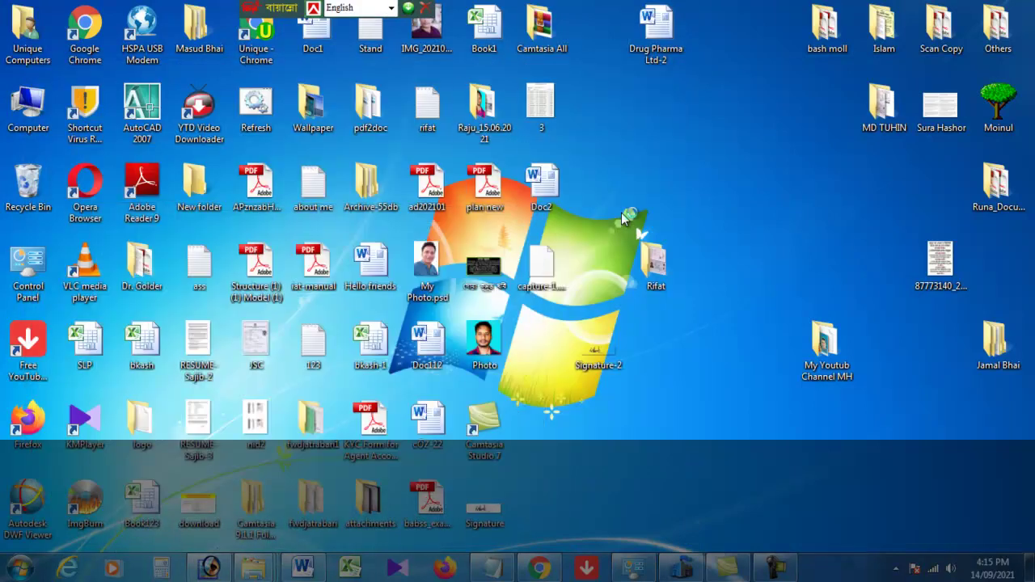
{"action": "key", "text": "Menu"}
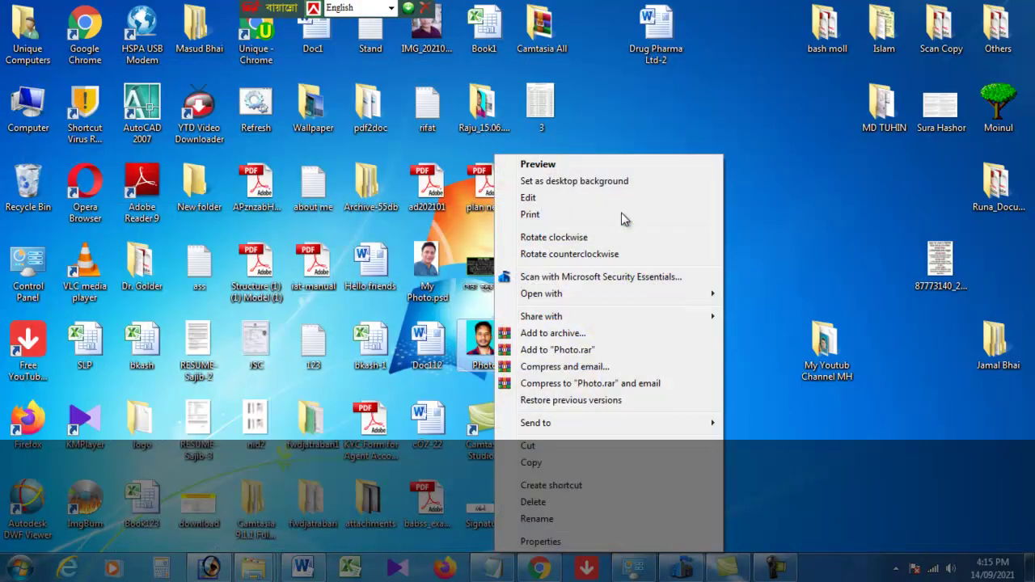
{"action": "key", "text": "r"}
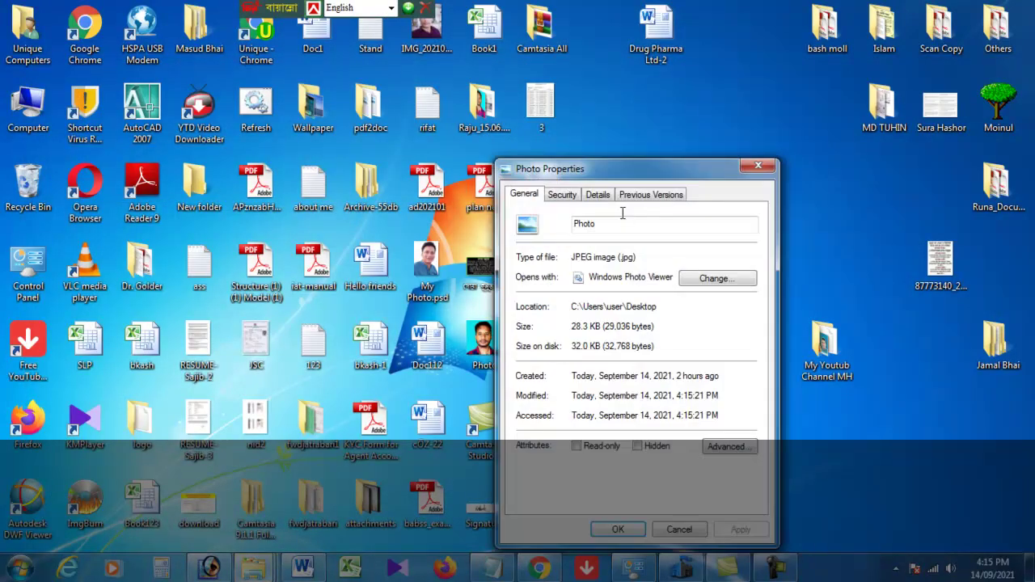
{"action": "key", "text": "Escape"}
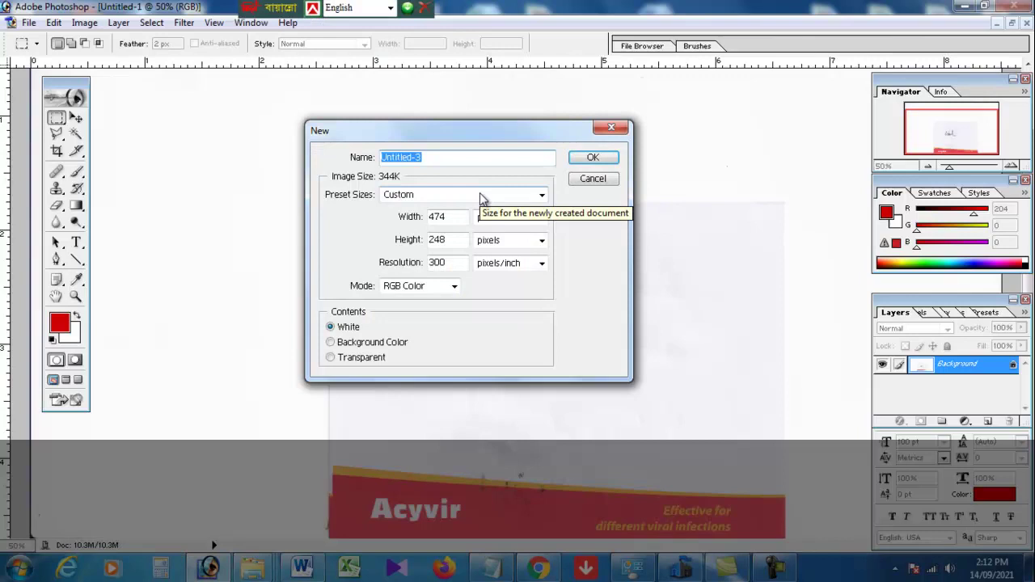
Create a Custom-preset white document 300 px wide, 80 px high, 300 ppi
{"action": "left_click", "coordinate": [479, 194]}
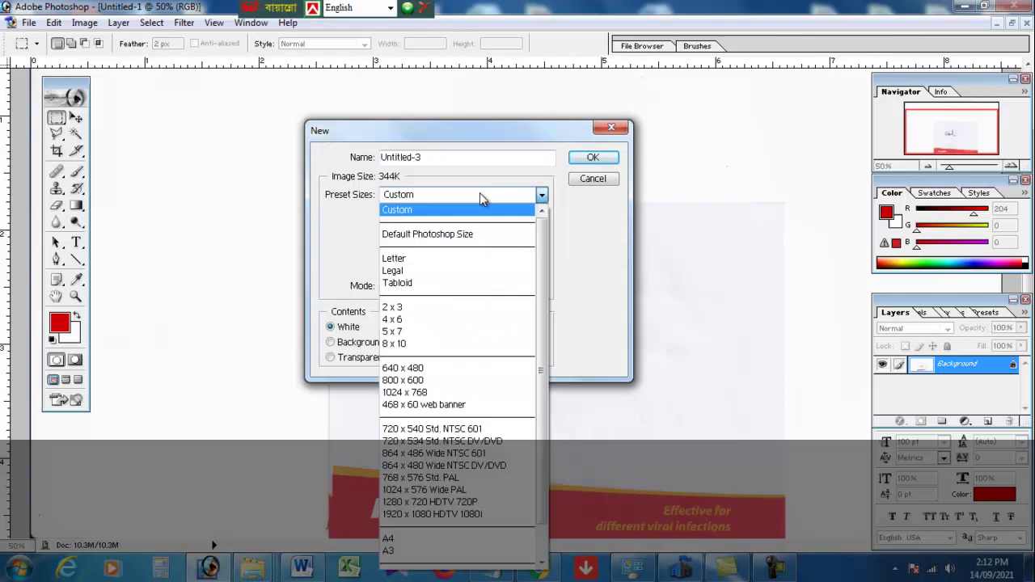
{"action": "left_click", "coordinate": [468, 205]}
{"action": "double_click", "coordinate": [455, 216]}
{"action": "type", "text": "300"}
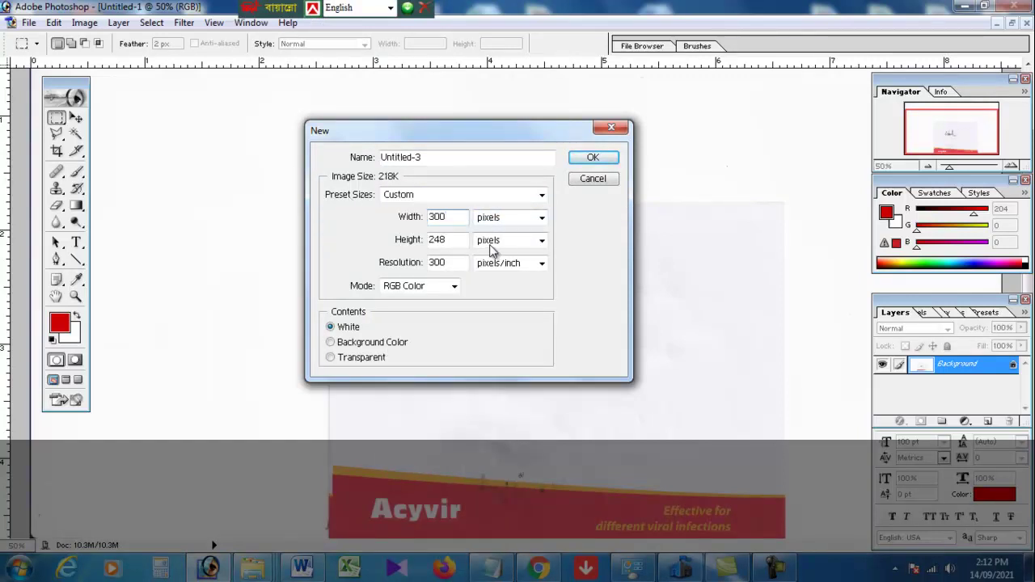
{"action": "double_click", "coordinate": [453, 242]}
{"action": "type", "text": "80"}
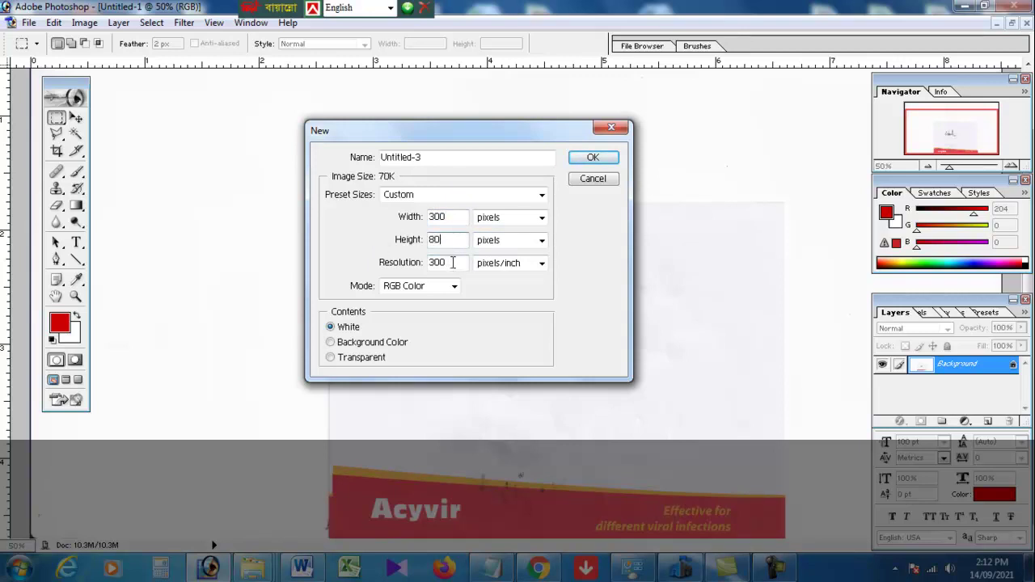
{"action": "double_click", "coordinate": [450, 263]}
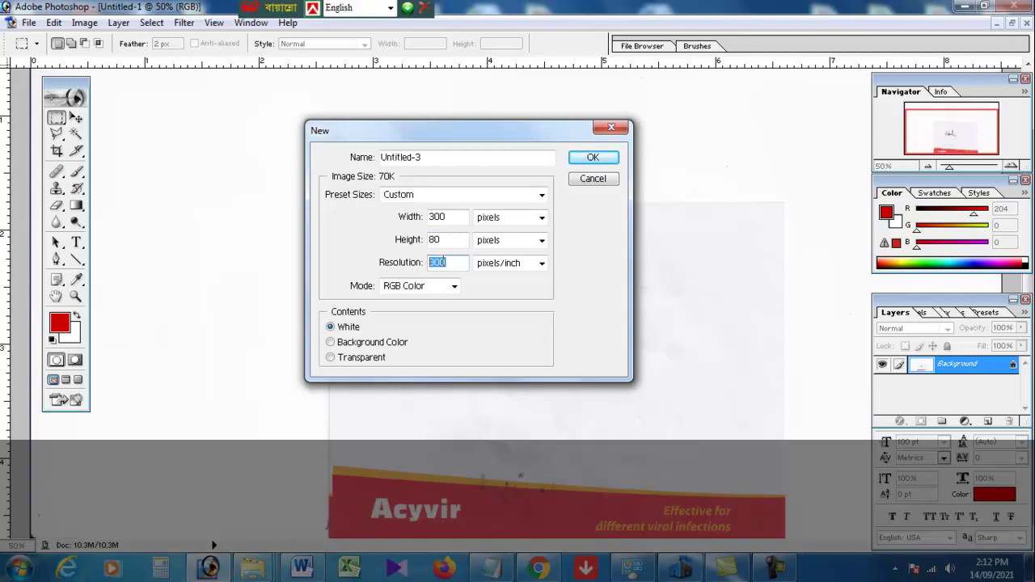
{"action": "left_click", "coordinate": [592, 158]}
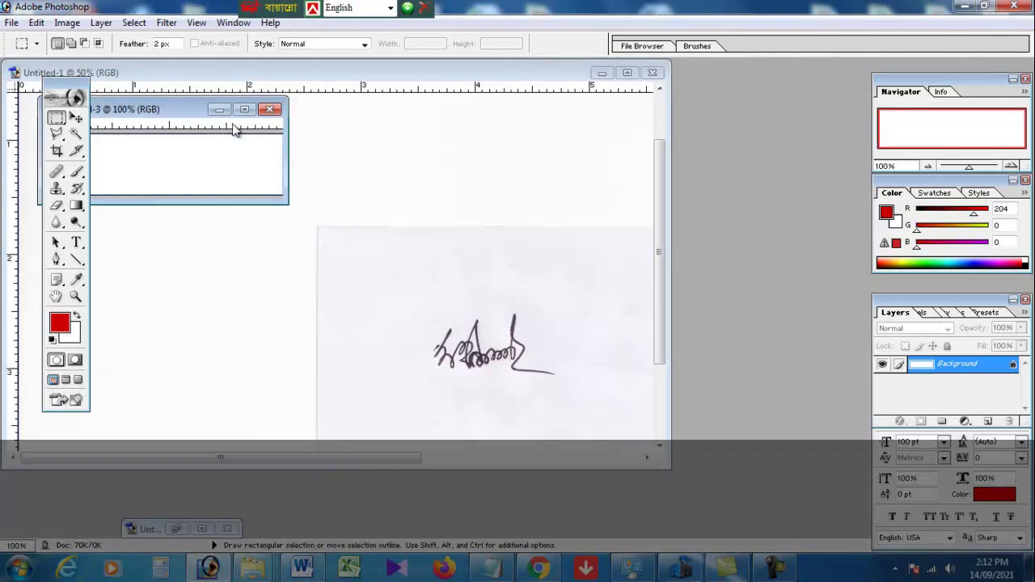
Paste the signature as Layer 1 into the 300×80 document and maximize its window
{"action": "left_click_drag", "start_coordinate": [192, 109], "coordinate": [380, 120]}
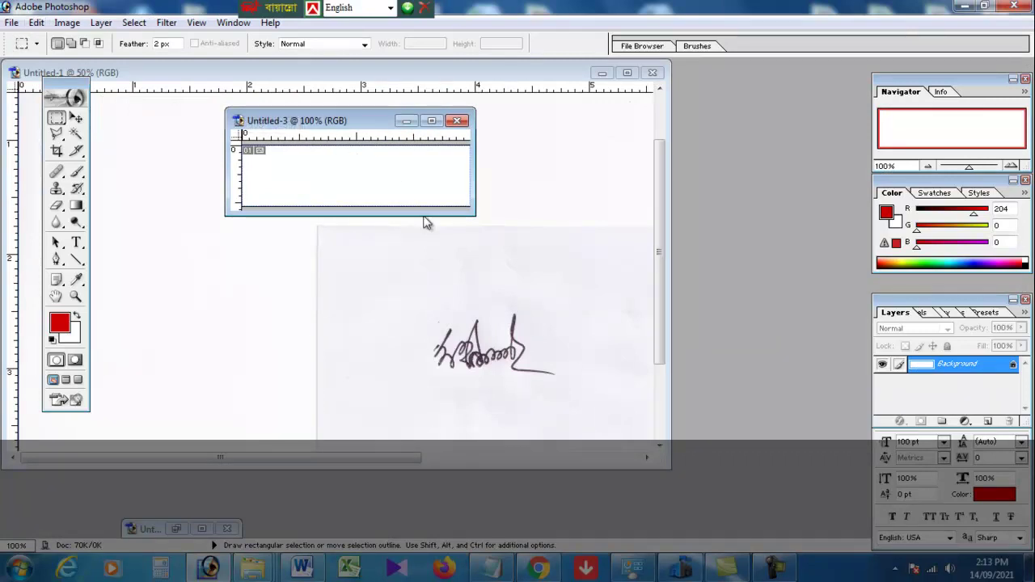
{"action": "left_click", "coordinate": [67, 22]}
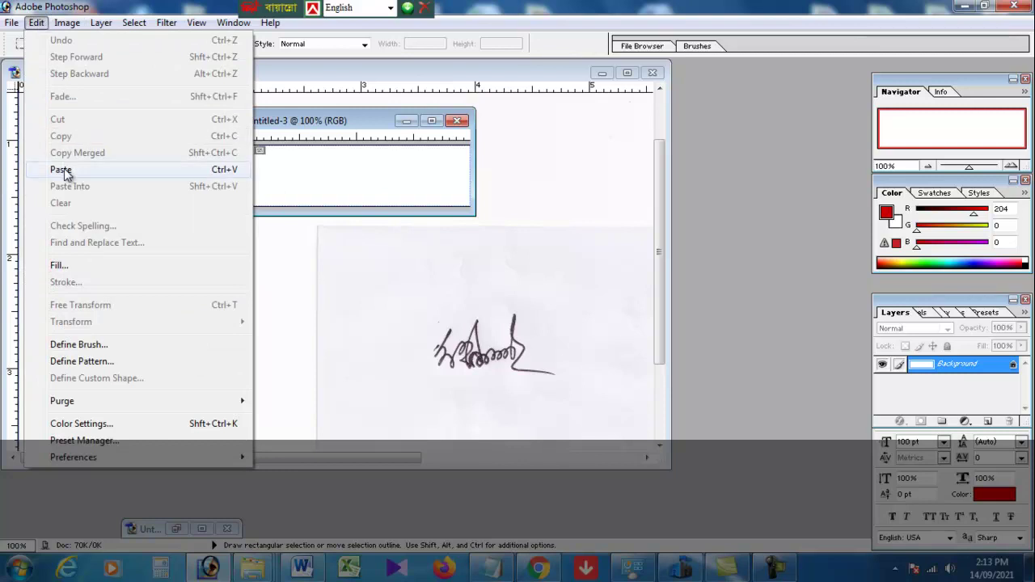
{"action": "left_click", "coordinate": [64, 169]}
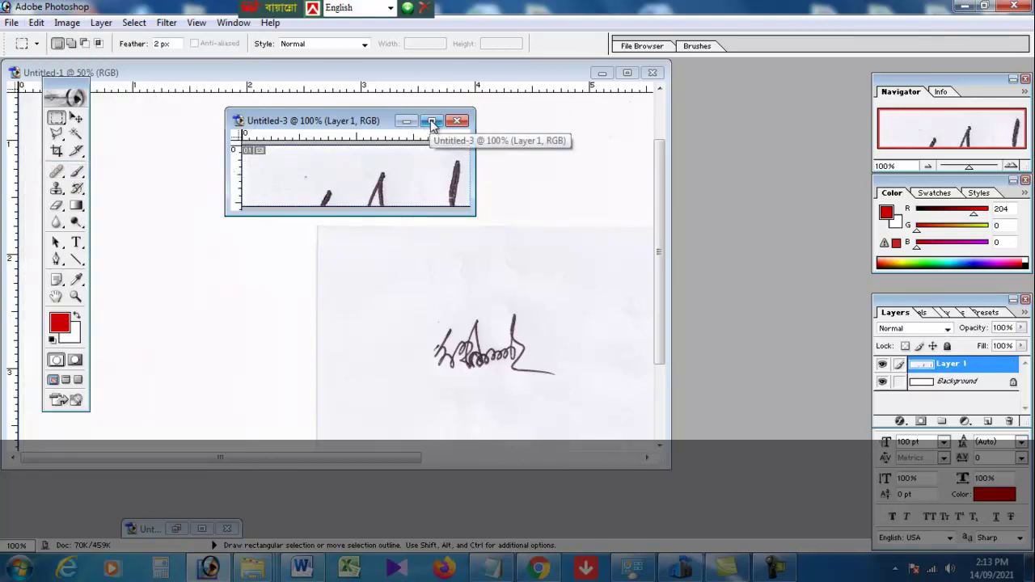
{"action": "left_click", "coordinate": [431, 121]}
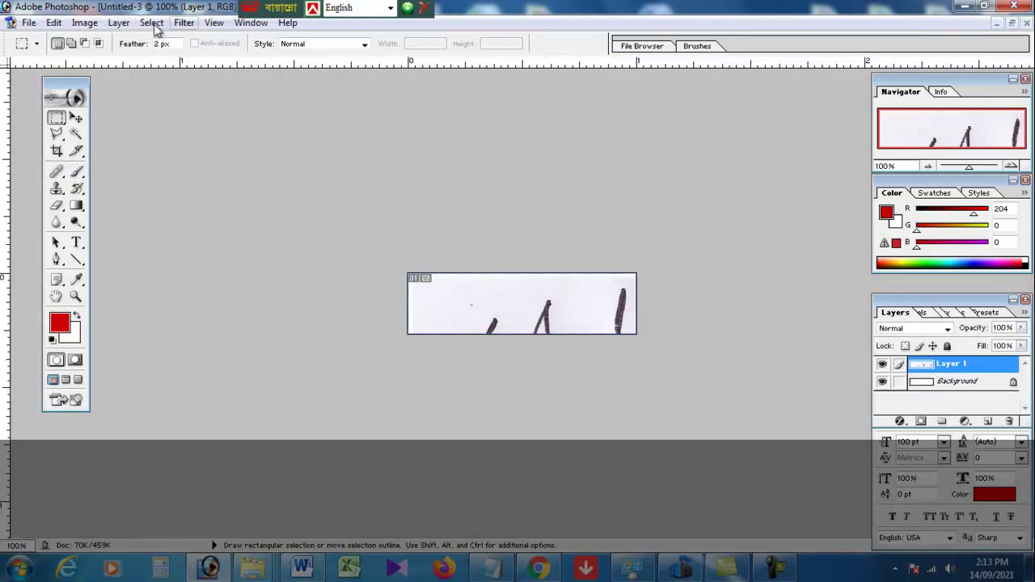
{"action": "left_click", "coordinate": [94, 26]}
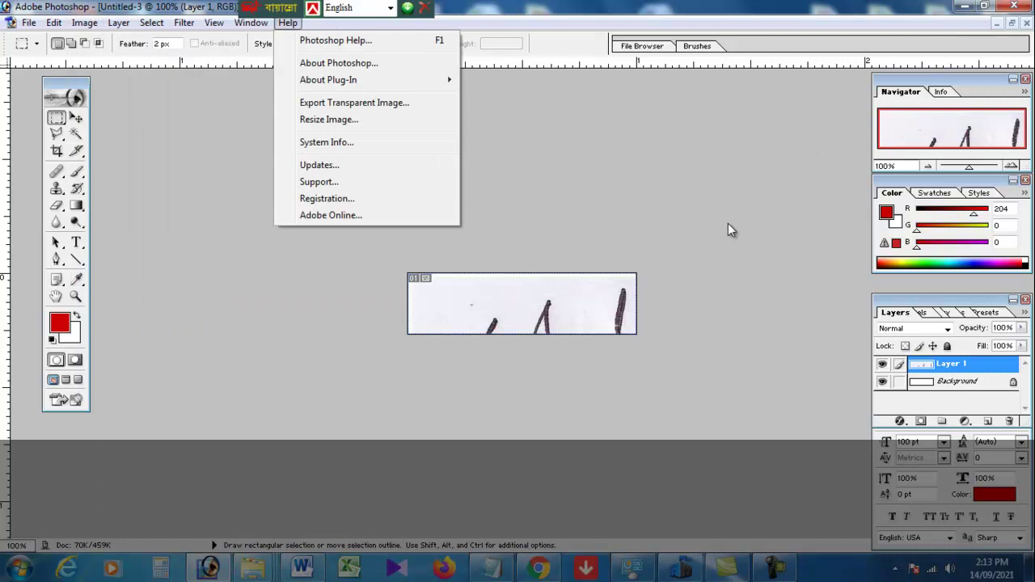
{"action": "left_click", "coordinate": [727, 223]}
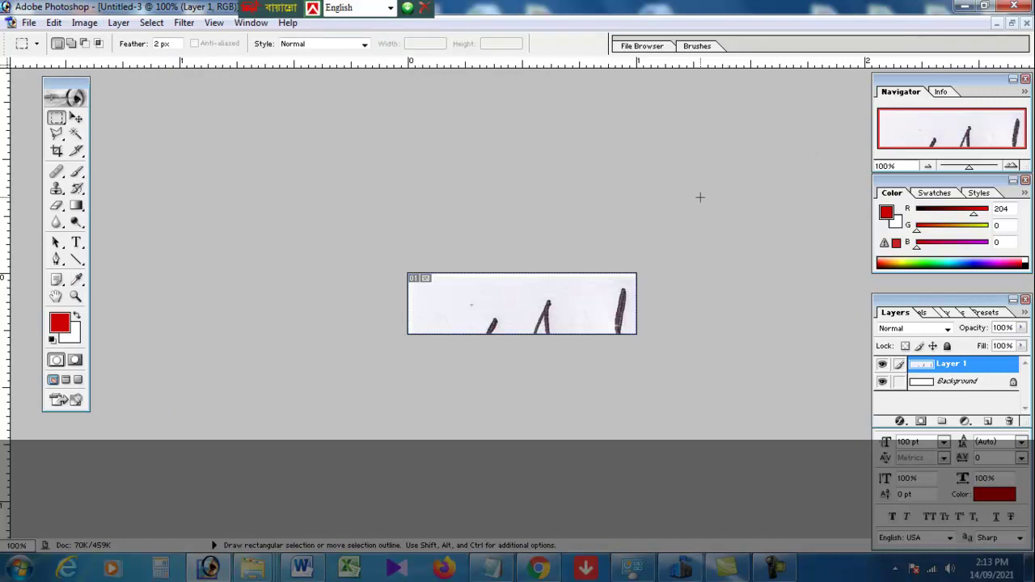
Free-transform the signature down to about 35% and centre it on the canvas
{"action": "key", "text": "ctrl+t"}
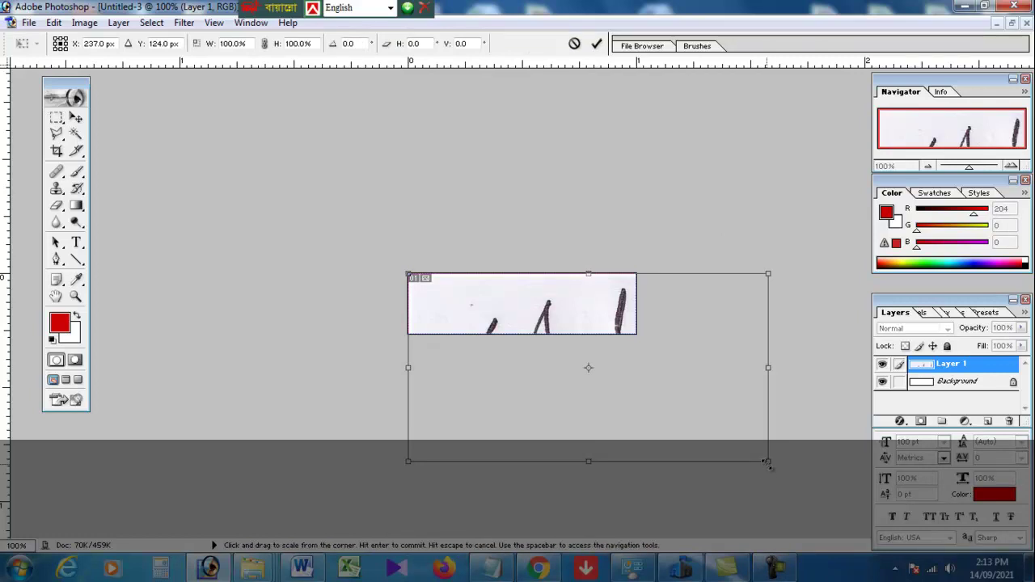
{"action": "left_click_drag", "start_coordinate": [768, 461], "coordinate": [614, 381]}
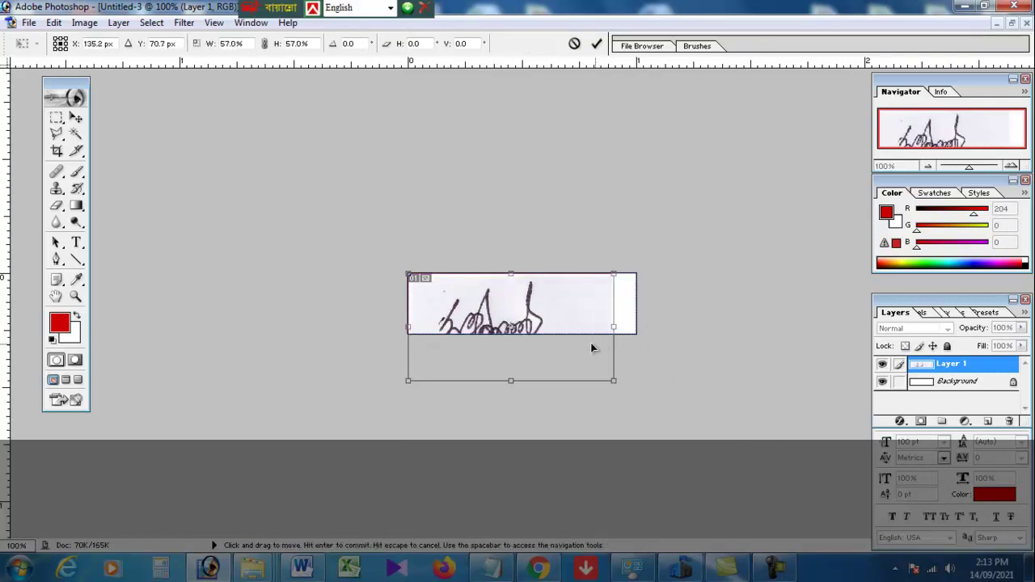
{"action": "left_click_drag", "start_coordinate": [591, 348], "coordinate": [584, 307]}
{"action": "left_click_drag", "start_coordinate": [615, 353], "coordinate": [593, 332]}
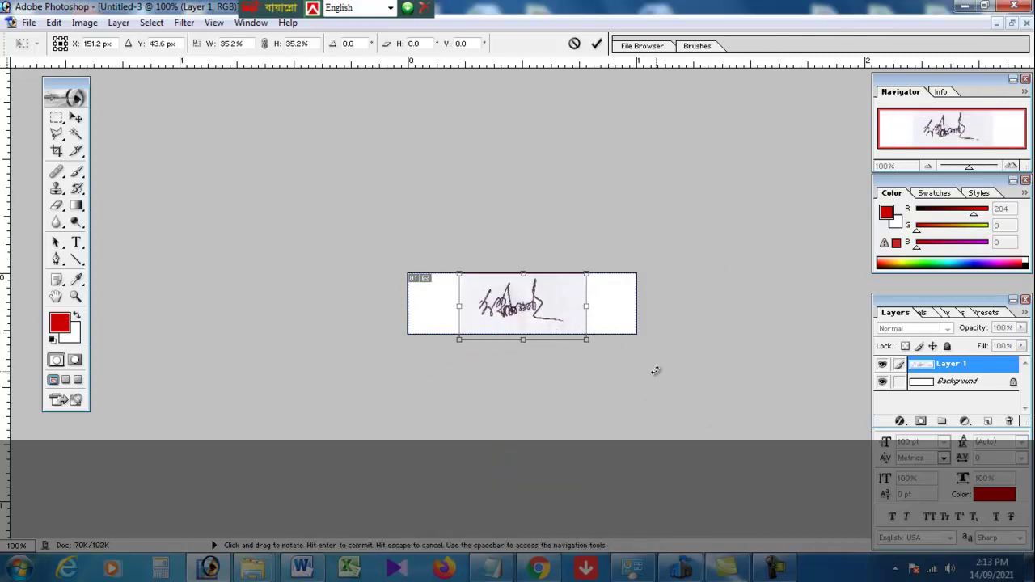
{"action": "key", "text": "Return"}
Apply Levels 0 / 0.45 / 229 to make the signature ink bold
{"action": "left_click", "coordinate": [95, 19]}
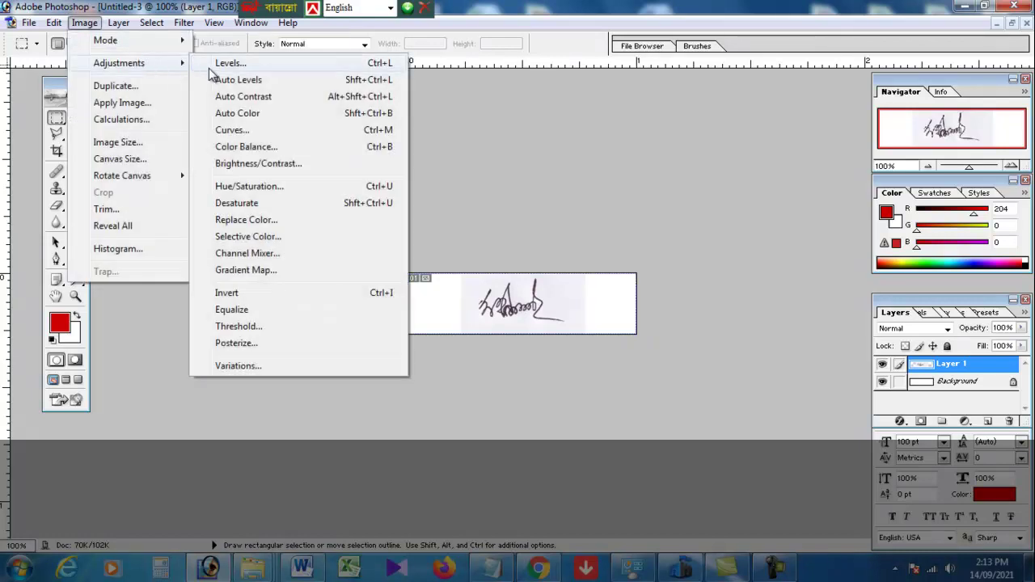
{"action": "key", "text": "ctrl+l"}
{"action": "left_click_drag", "start_coordinate": [208, 171], "coordinate": [279, 173]}
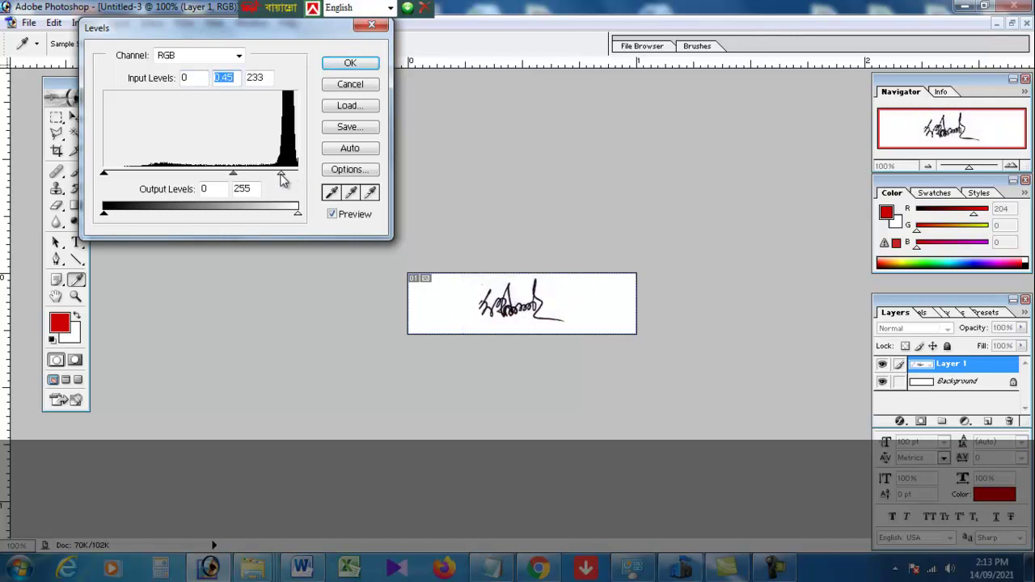
{"action": "left_click", "coordinate": [350, 64]}
Confirm the Levels change, then select the signature by sampled ink colour with Color Range at Fuzziness 40
{"action": "key", "text": "m"}
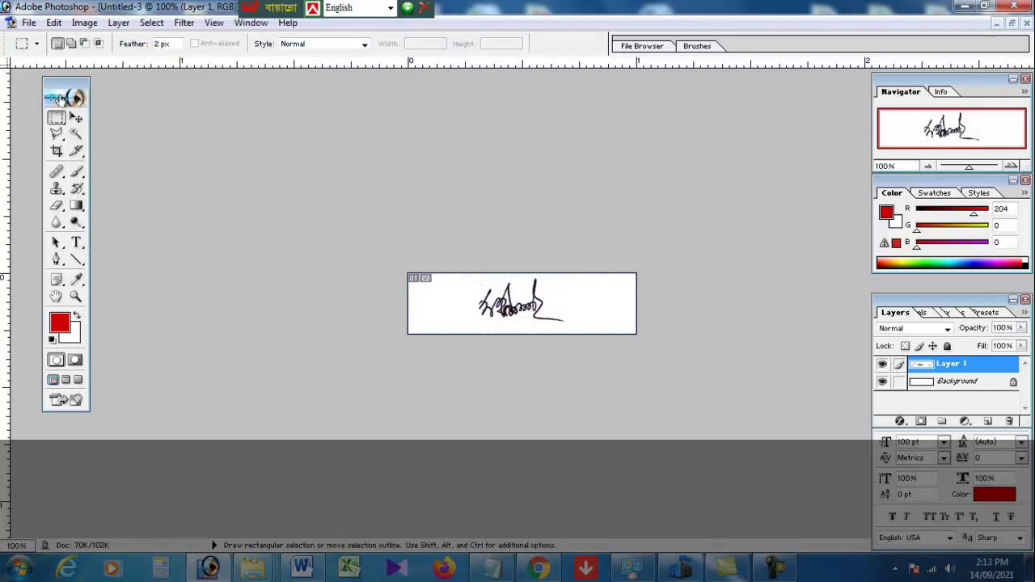
{"action": "left_click", "coordinate": [151, 23]}
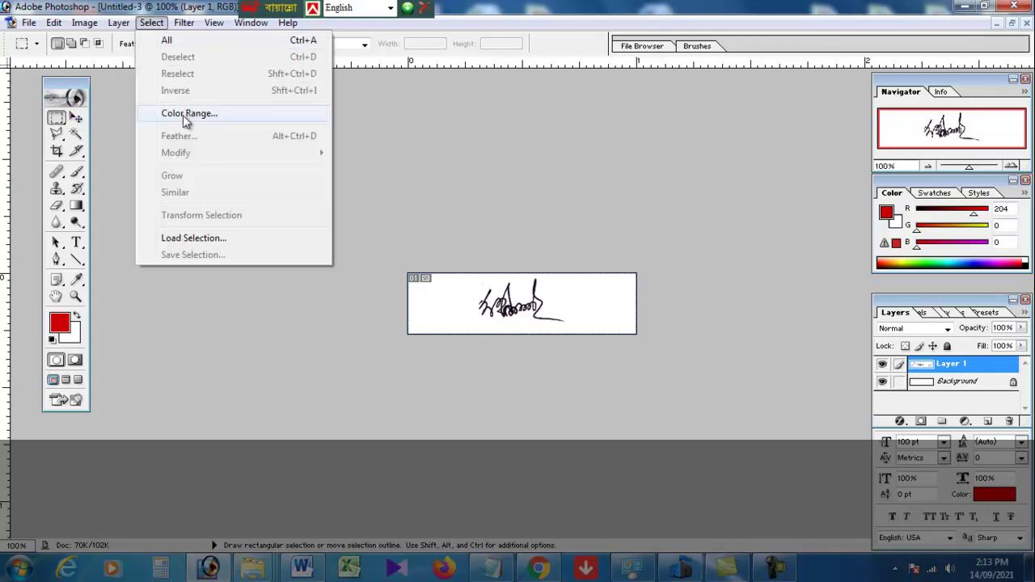
{"action": "left_click", "coordinate": [174, 121]}
{"action": "left_click", "coordinate": [822, 257]}
{"action": "left_click", "coordinate": [461, 290]}
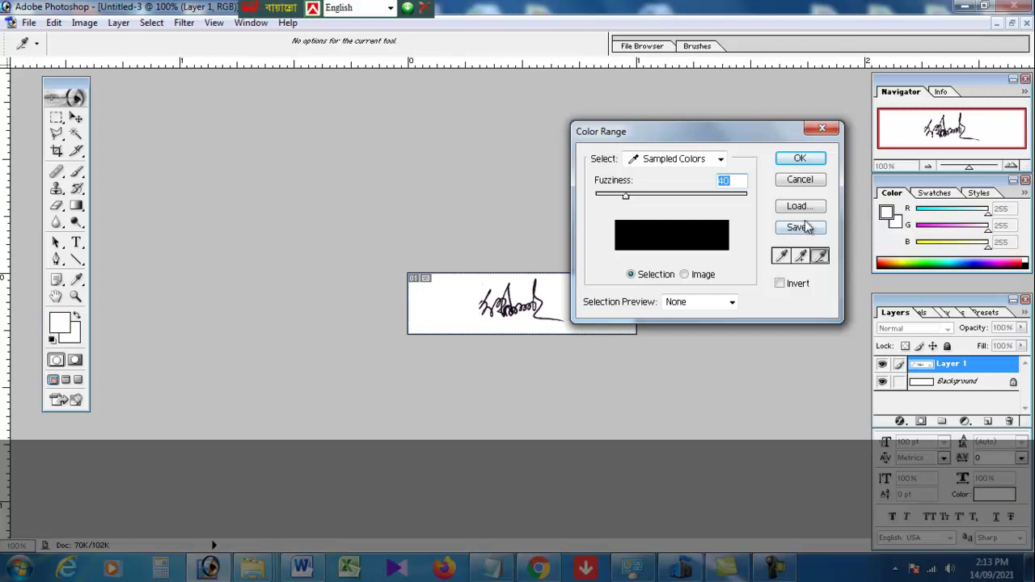
{"action": "left_click", "coordinate": [781, 256]}
{"action": "left_click", "coordinate": [441, 292]}
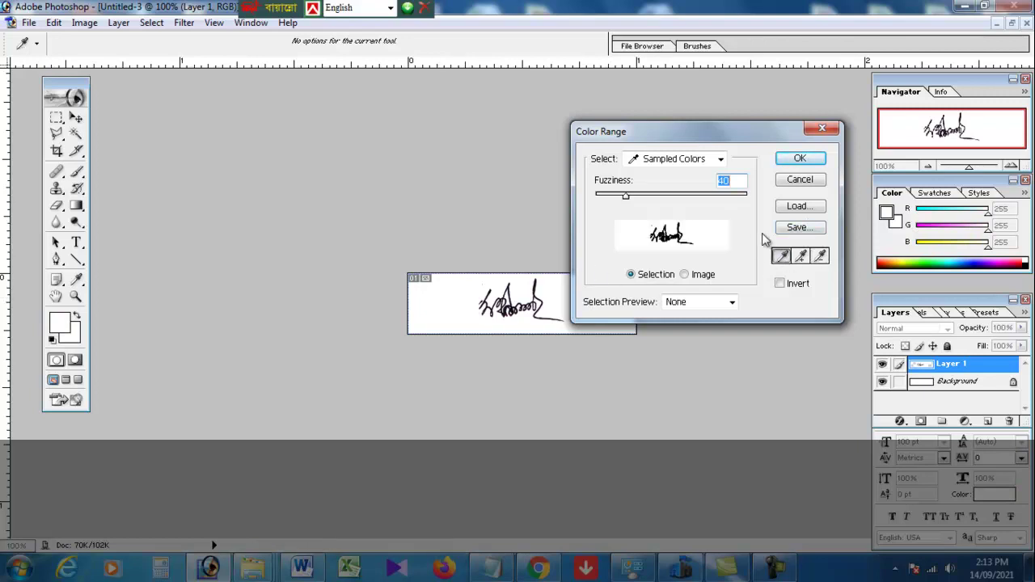
{"action": "left_click", "coordinate": [799, 160]}
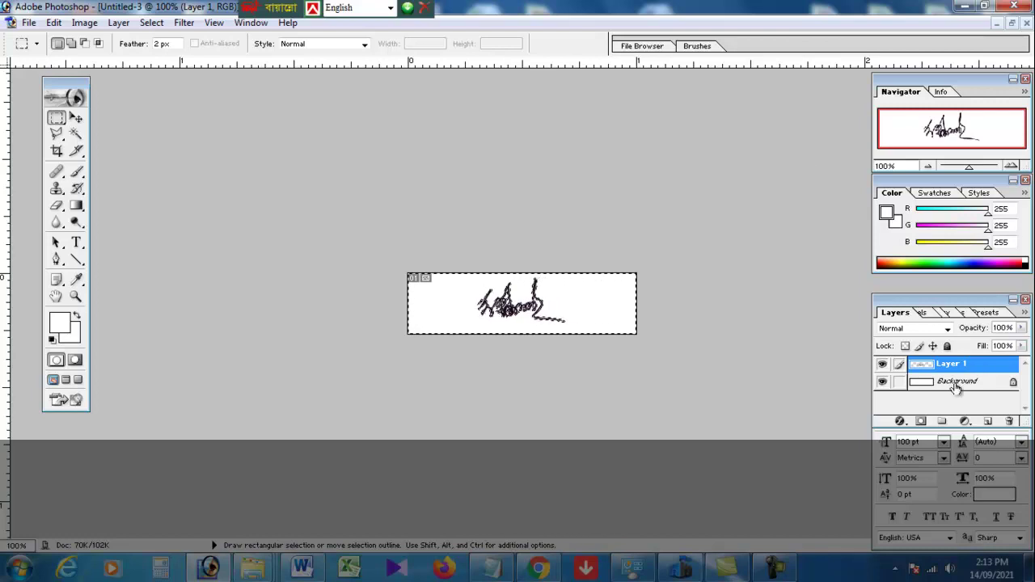
Hide the Background layer and shift the signature about 28 px left at 200% zoom
{"action": "left_click", "coordinate": [882, 381]}
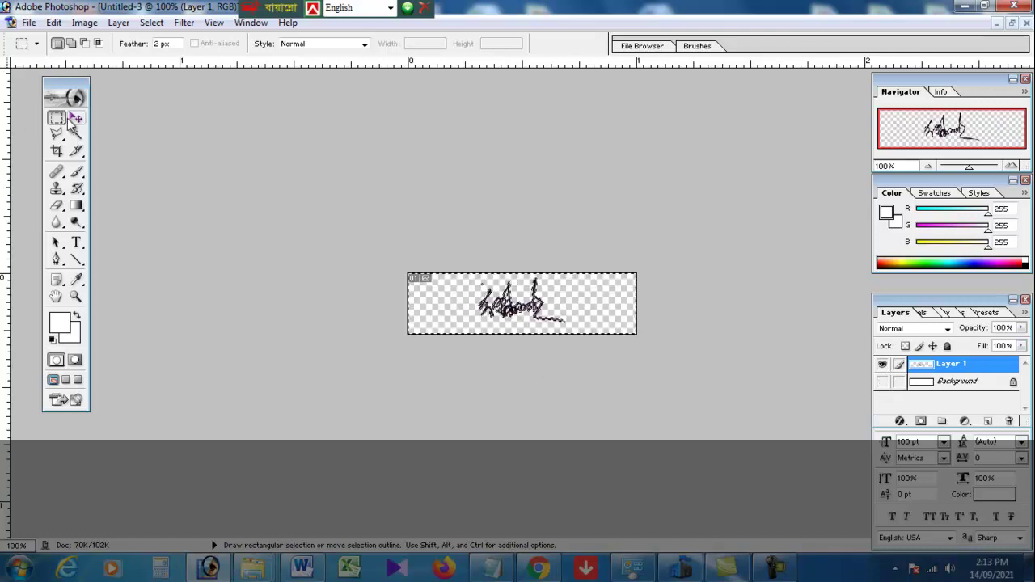
{"action": "key", "text": "ctrl+plus"}
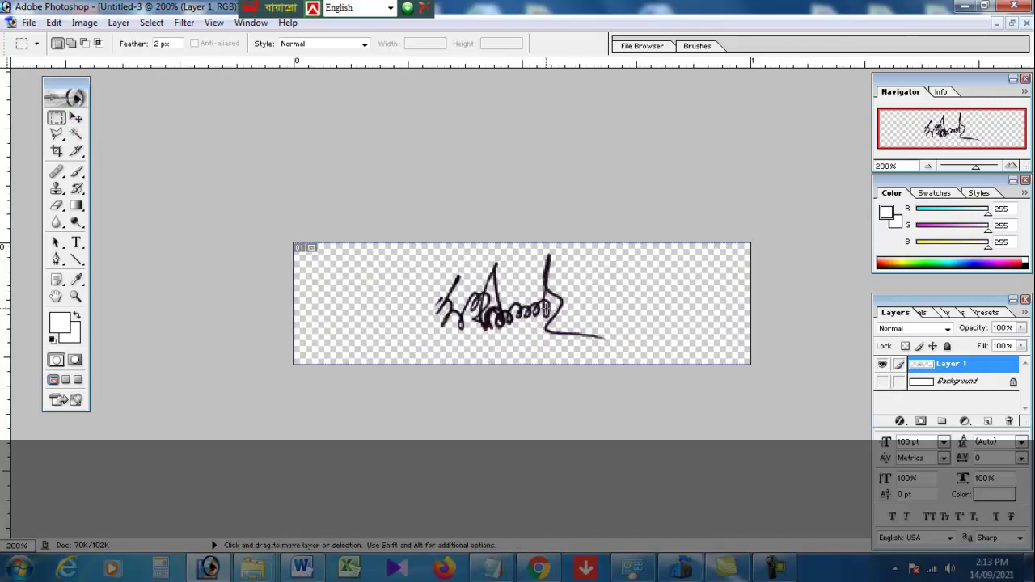
{"action": "key", "text": "v"}
{"action": "mouse_move", "coordinate": [505, 314]}
{"action": "left_mouse_down"}
{"action": "mouse_move", "coordinate": [483, 318]}
{"action": "mouse_move", "coordinate": [521, 320]}
{"action": "left_mouse_up"}
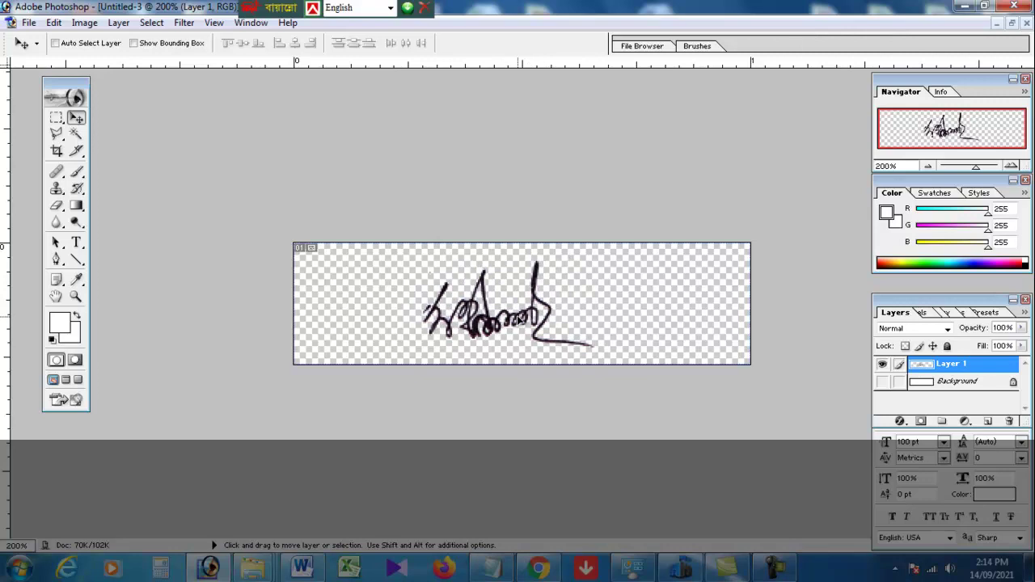
Enlarge the signature to about 108% with Free Transform
{"action": "key", "text": "ctrl+t"}
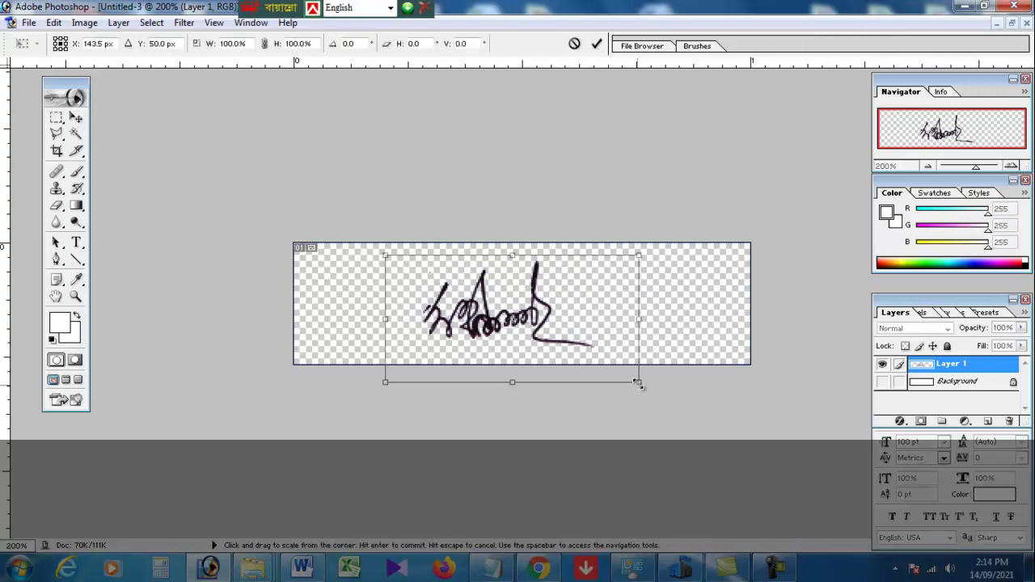
{"action": "left_click_drag", "start_coordinate": [641, 380], "coordinate": [650, 384]}
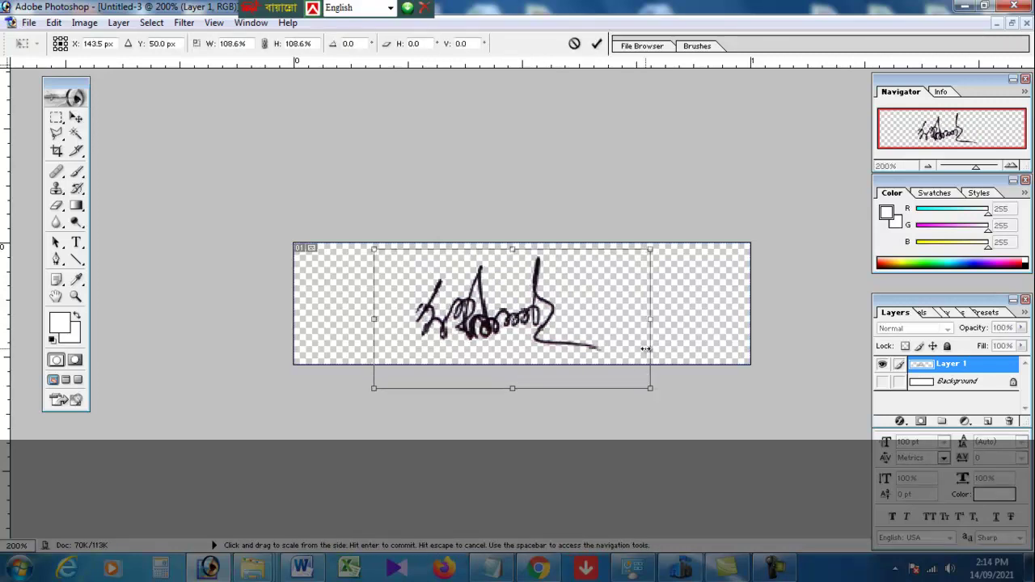
{"action": "key", "text": "Return"}
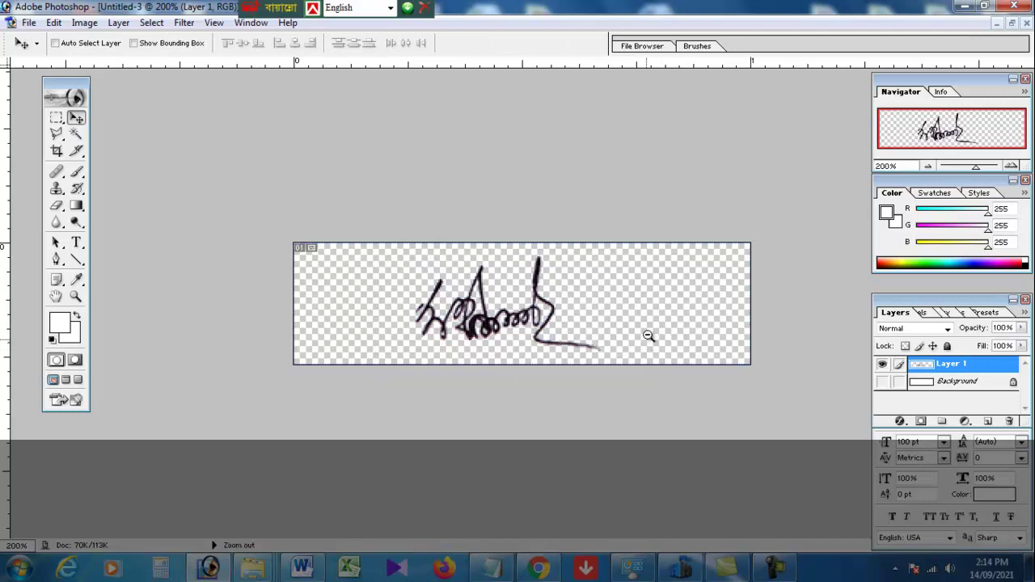
Darken the signature with a Curves point pulled from input 139 to output 109
{"action": "left_click", "coordinate": [80, 23]}
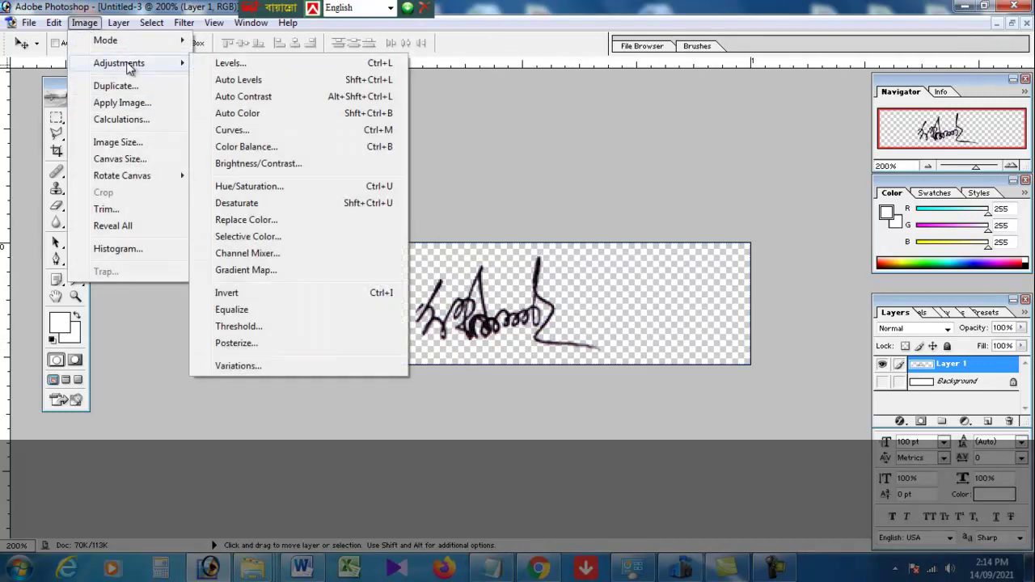
{"action": "mouse_move", "coordinate": [119, 63]}
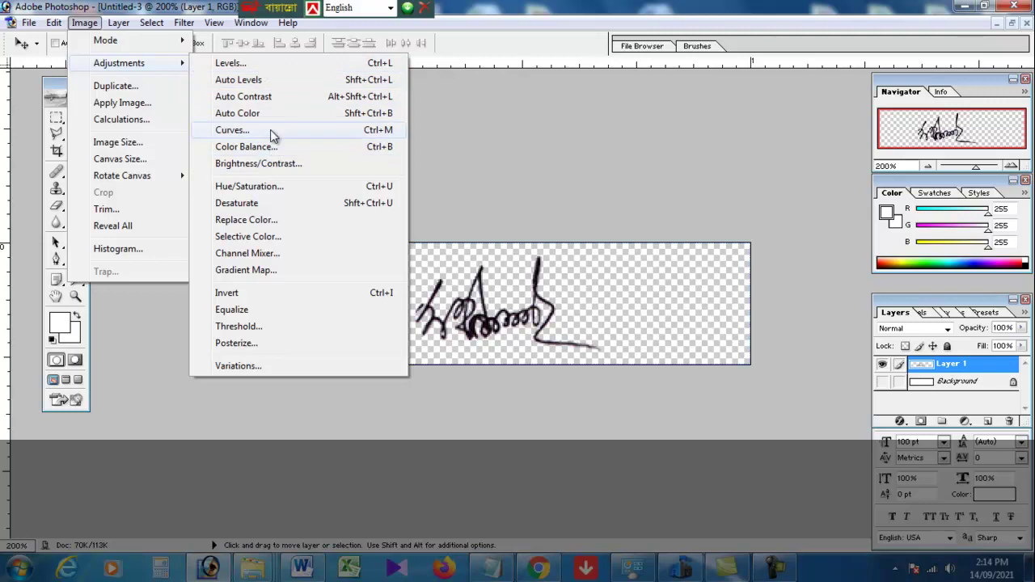
{"action": "left_click", "coordinate": [239, 130]}
{"action": "left_click_drag", "start_coordinate": [647, 78], "coordinate": [207, 40]}
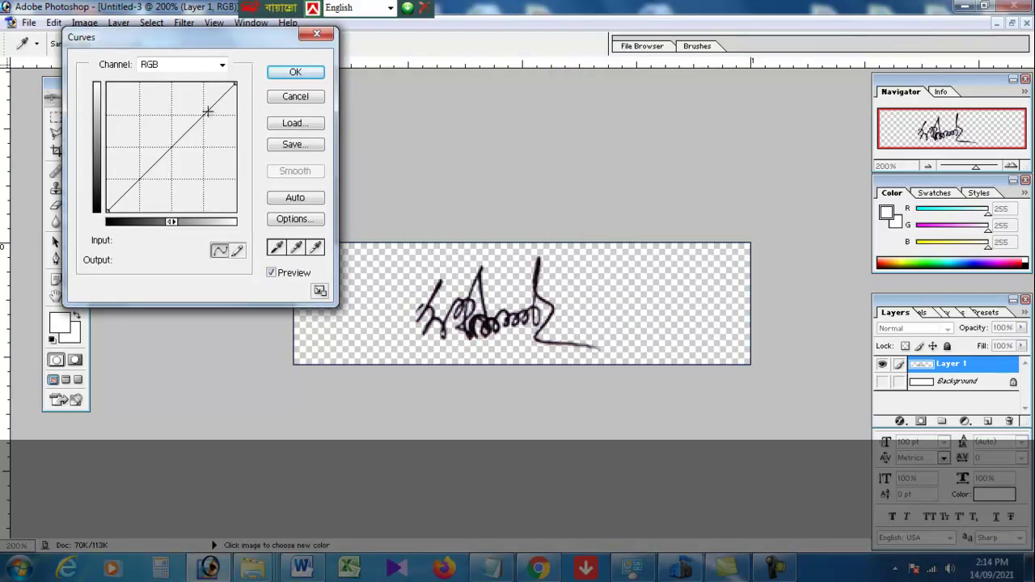
{"action": "mouse_move", "coordinate": [166, 151]}
{"action": "left_mouse_down"}
{"action": "mouse_move", "coordinate": [159, 146]}
{"action": "mouse_move", "coordinate": [182, 163]}
{"action": "mouse_move", "coordinate": [177, 156]}
{"action": "left_mouse_up"}
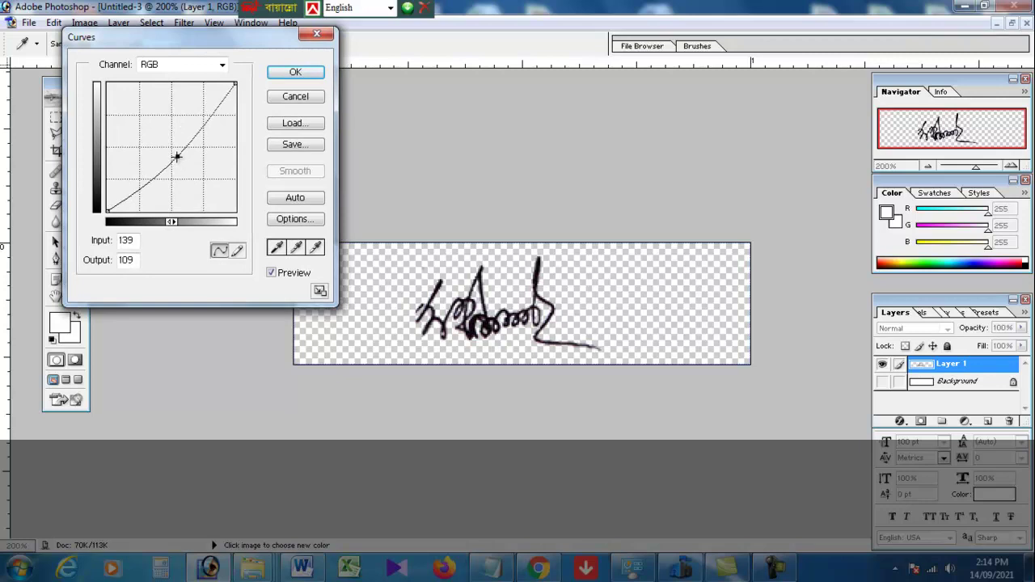
{"action": "left_click", "coordinate": [287, 75]}
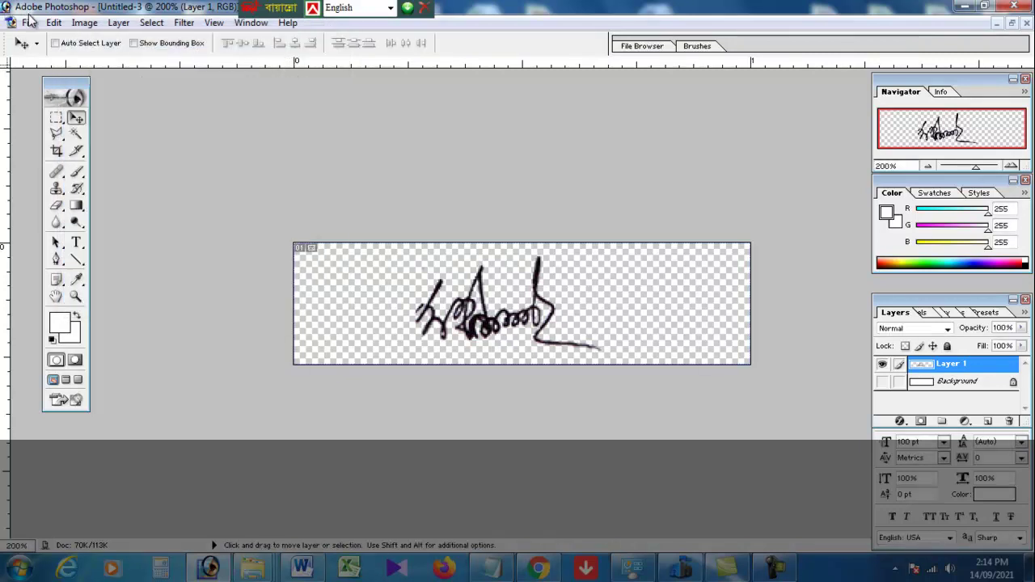
Save a JPEG copy named Signature to the desktop at quality 7 (Medium)
{"action": "left_click", "coordinate": [29, 19]}
{"action": "left_click", "coordinate": [83, 156]}
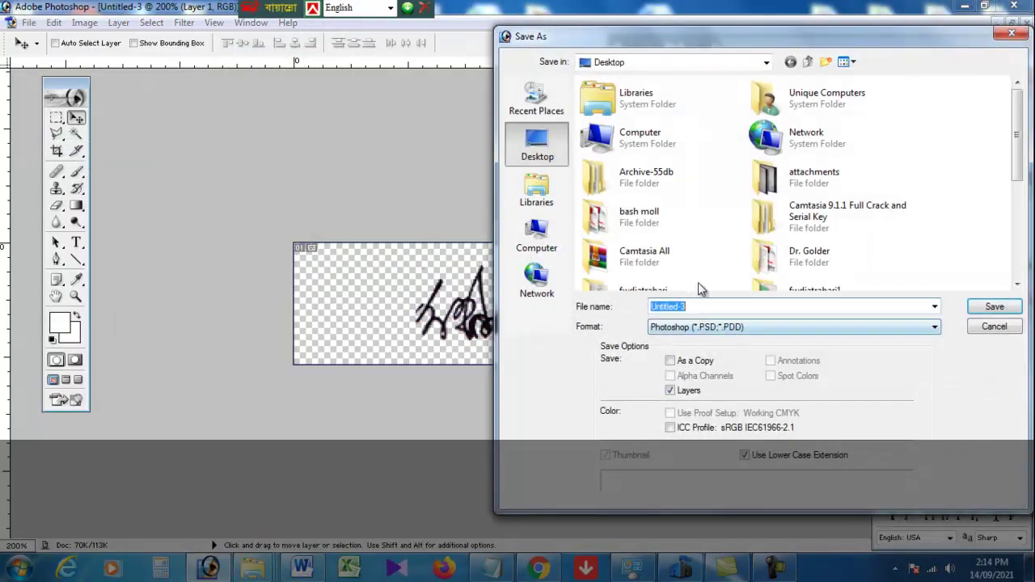
{"action": "left_click", "coordinate": [764, 327]}
{"action": "left_click", "coordinate": [732, 400]}
{"action": "left_click", "coordinate": [732, 306]}
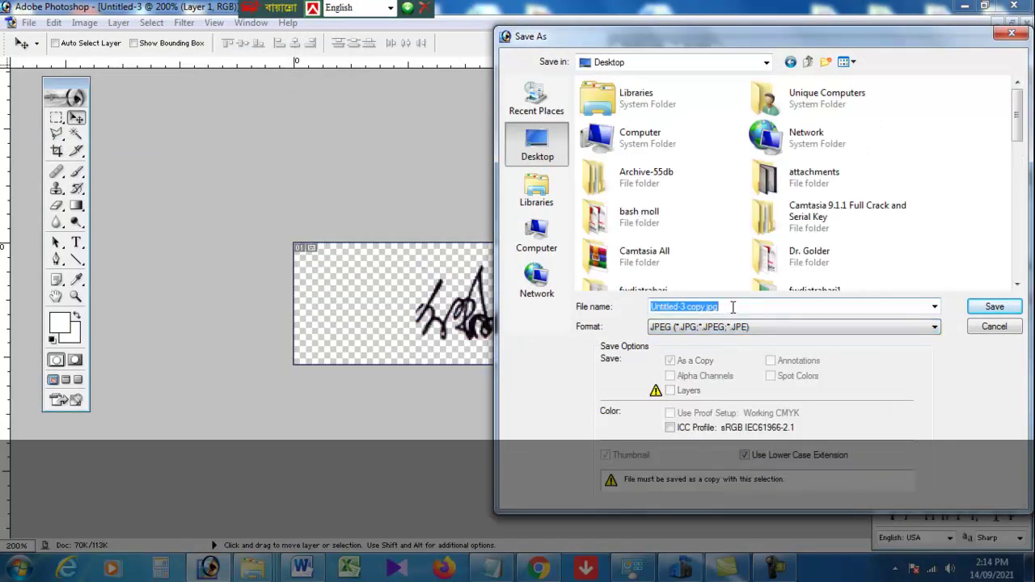
{"action": "type", "text": "Signature"}
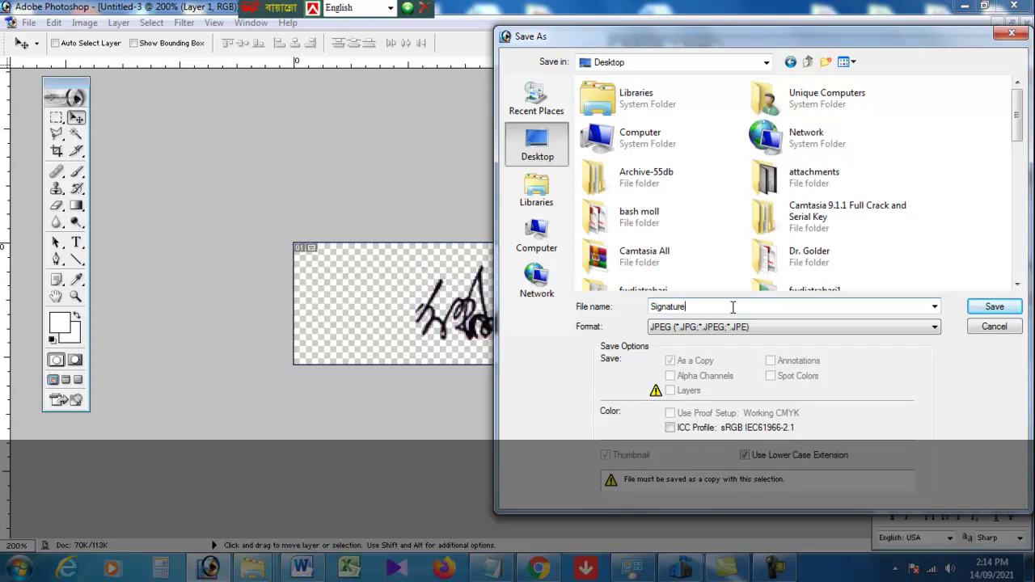
{"action": "left_click", "coordinate": [981, 307]}
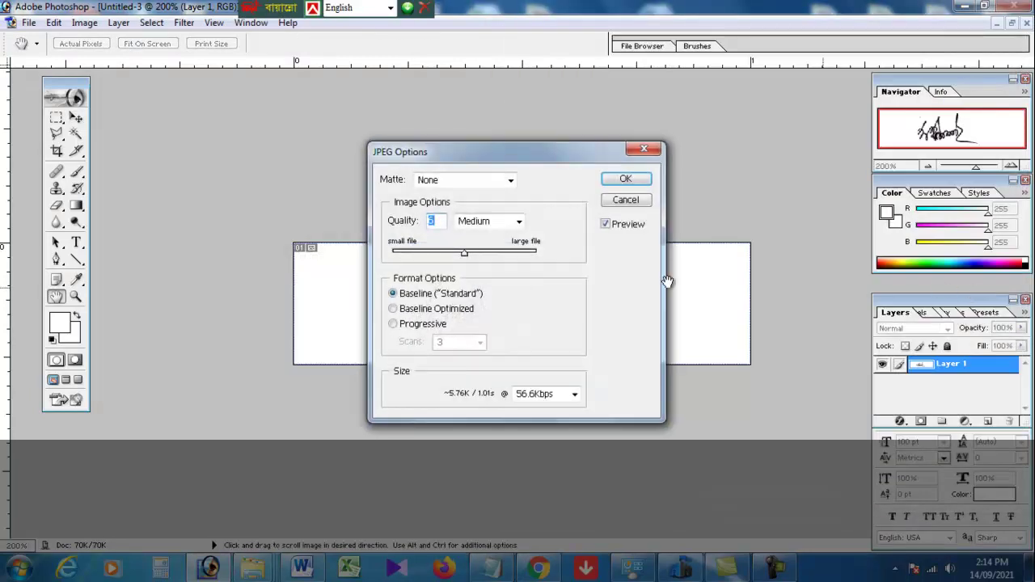
{"action": "left_click_drag", "start_coordinate": [465, 255], "coordinate": [474, 255]}
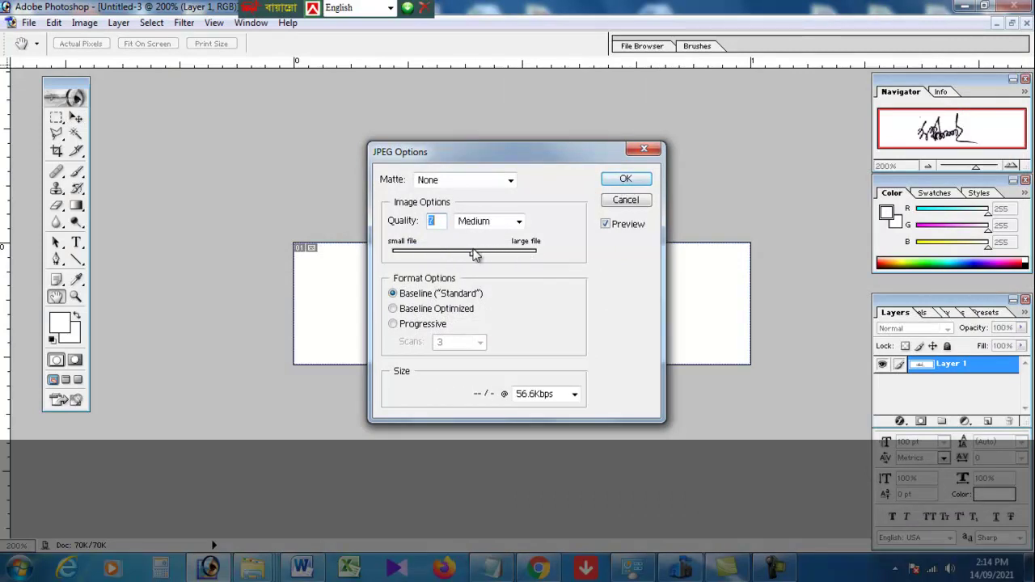
{"action": "left_click", "coordinate": [625, 179]}
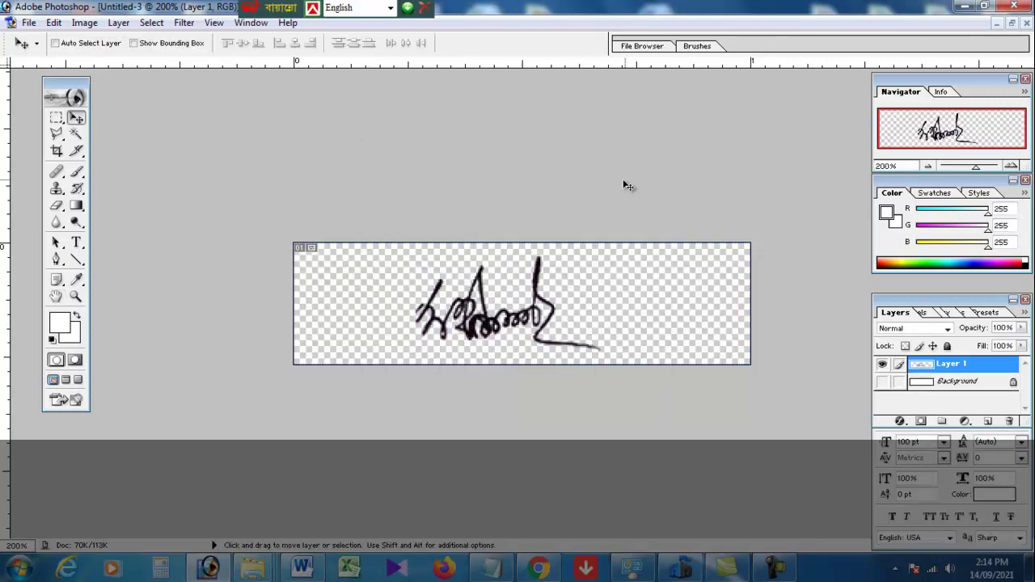
{"action": "left_click", "coordinate": [963, 6]}
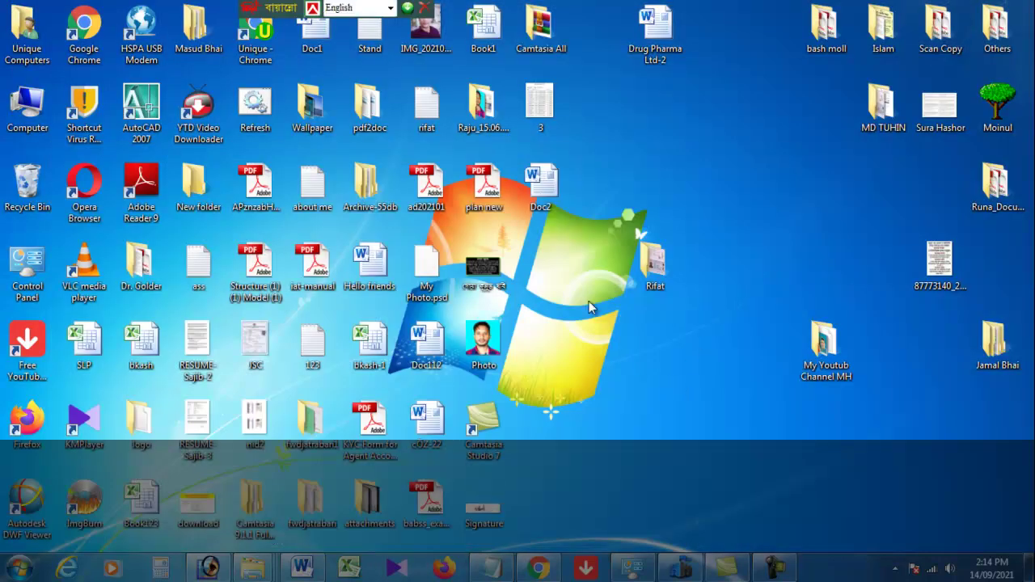
{"action": "double_click", "coordinate": [483, 509]}
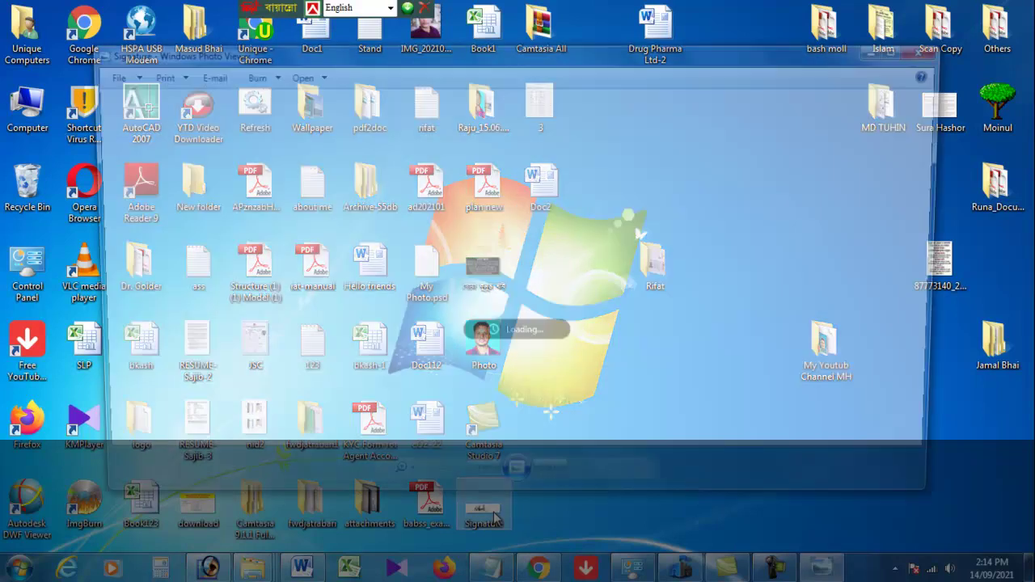
{"action": "left_click", "coordinate": [937, 52]}
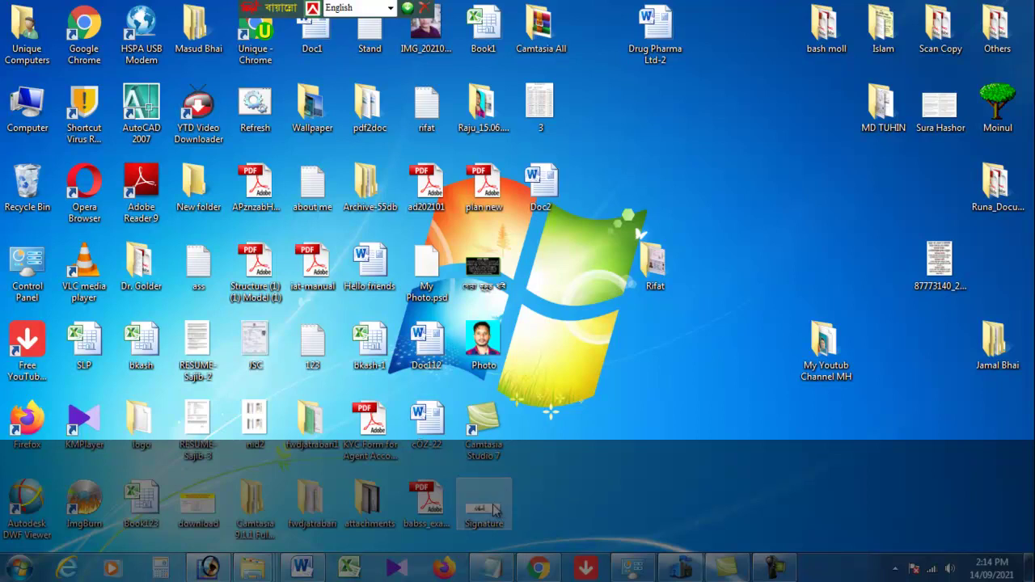
{"action": "right_click", "coordinate": [495, 510]}
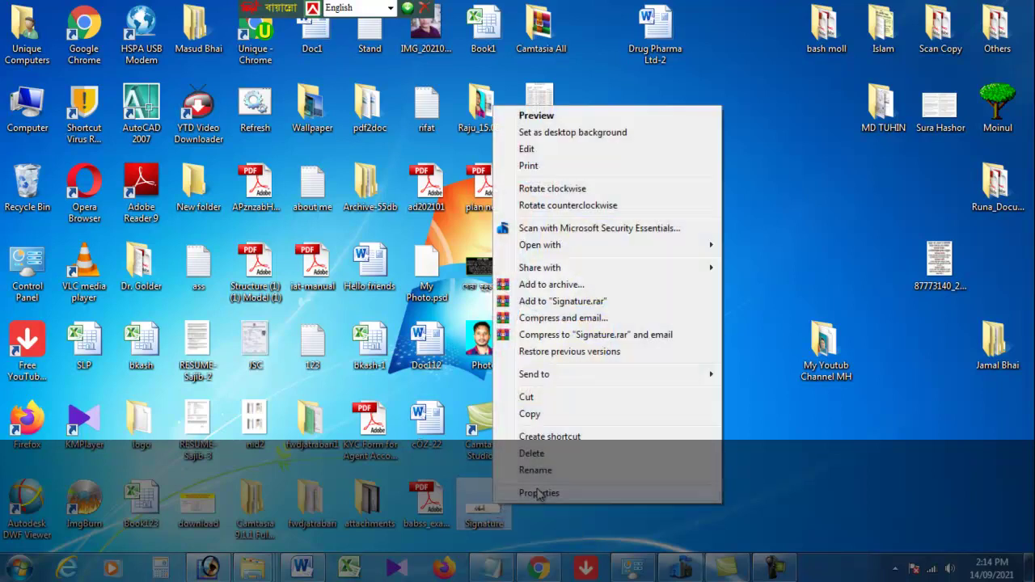
{"action": "left_click", "coordinate": [532, 495]}
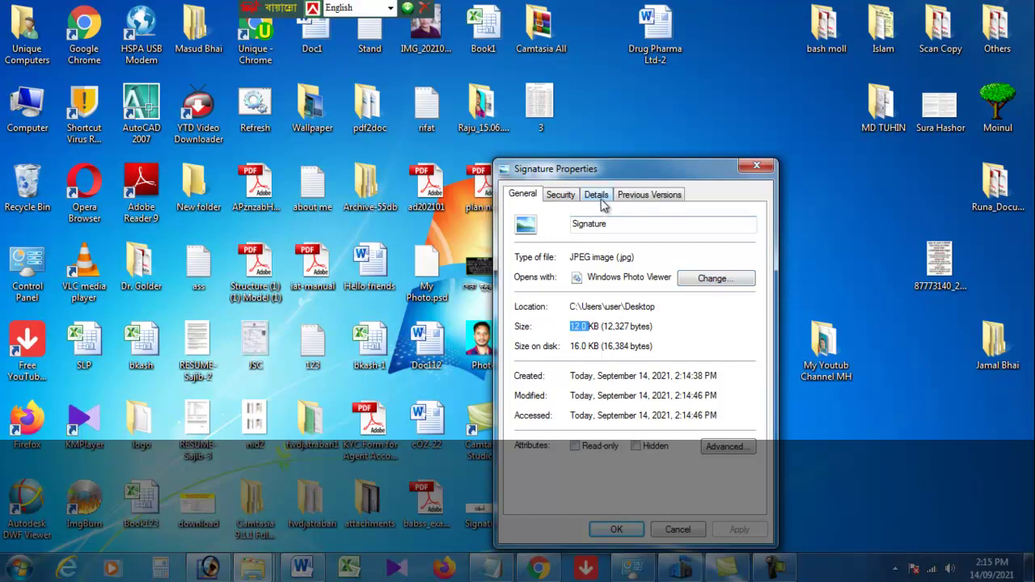
{"action": "left_click", "coordinate": [637, 195]}
{"action": "left_click", "coordinate": [596, 195]}
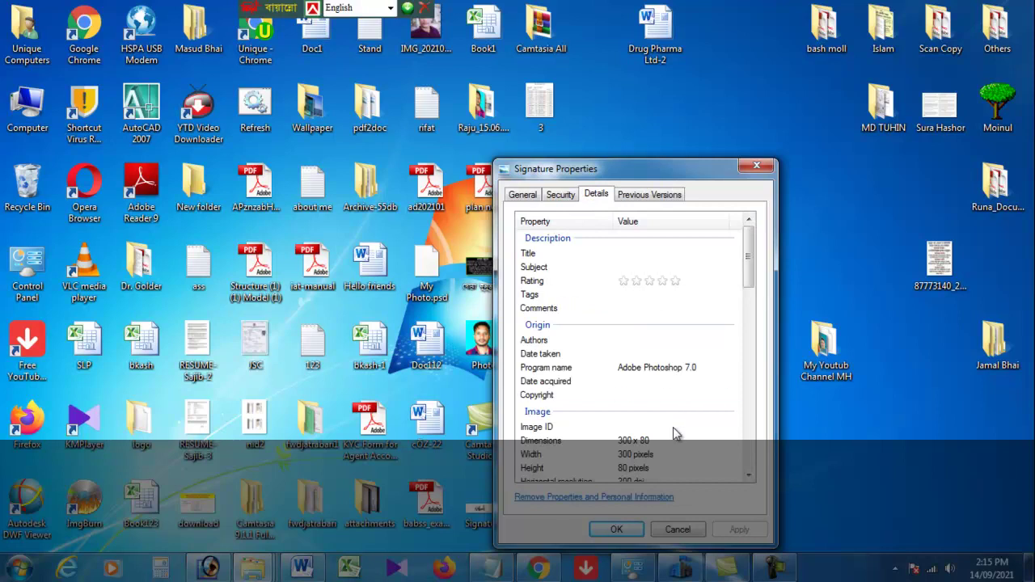
{"action": "left_click", "coordinate": [616, 441]}
{"action": "left_click", "coordinate": [757, 166]}
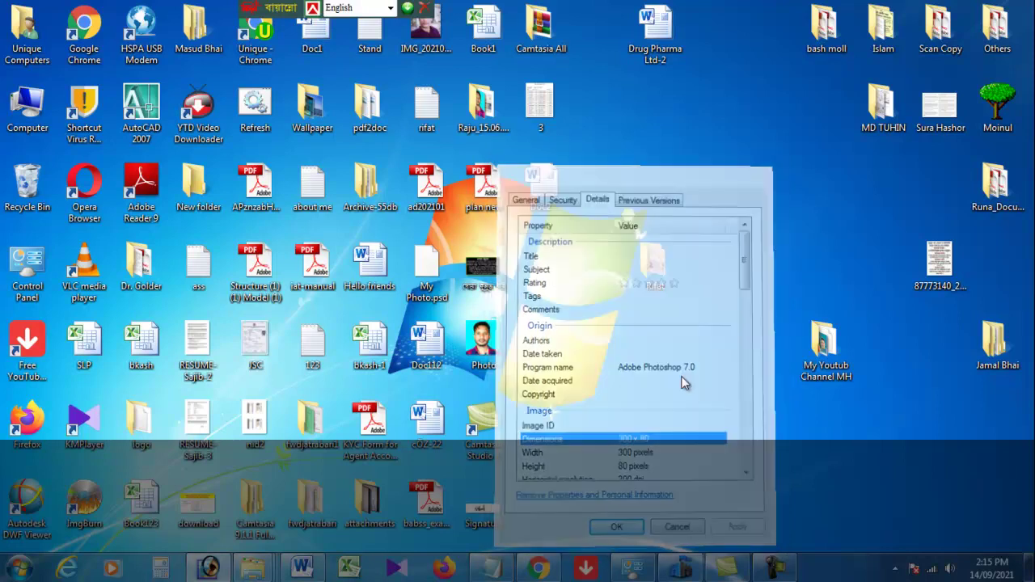
Save a transparent PNG copy named Signature-2 to the desktop with interlace None
{"action": "left_click", "coordinate": [225, 568]}
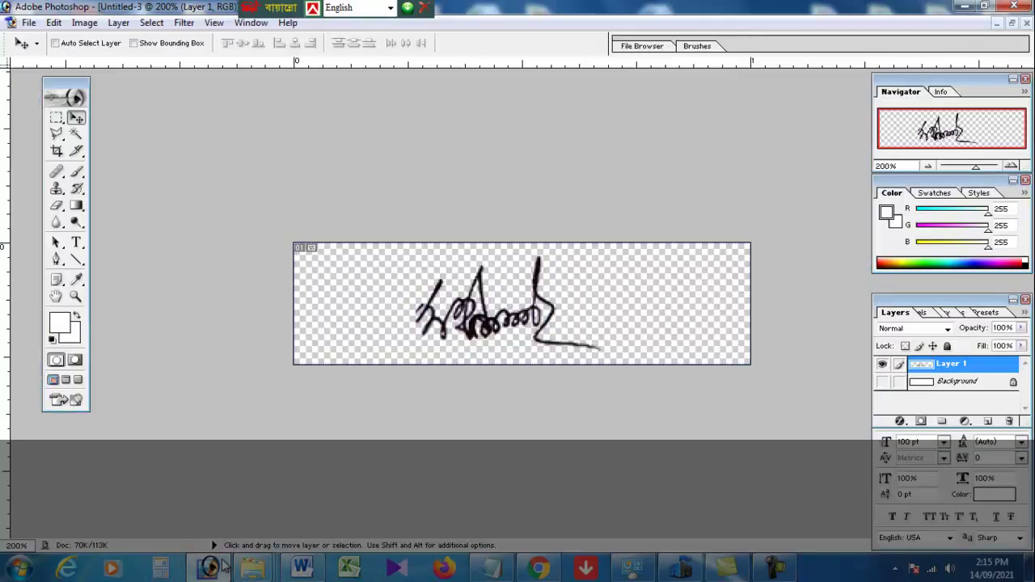
{"action": "left_click", "coordinate": [29, 22]}
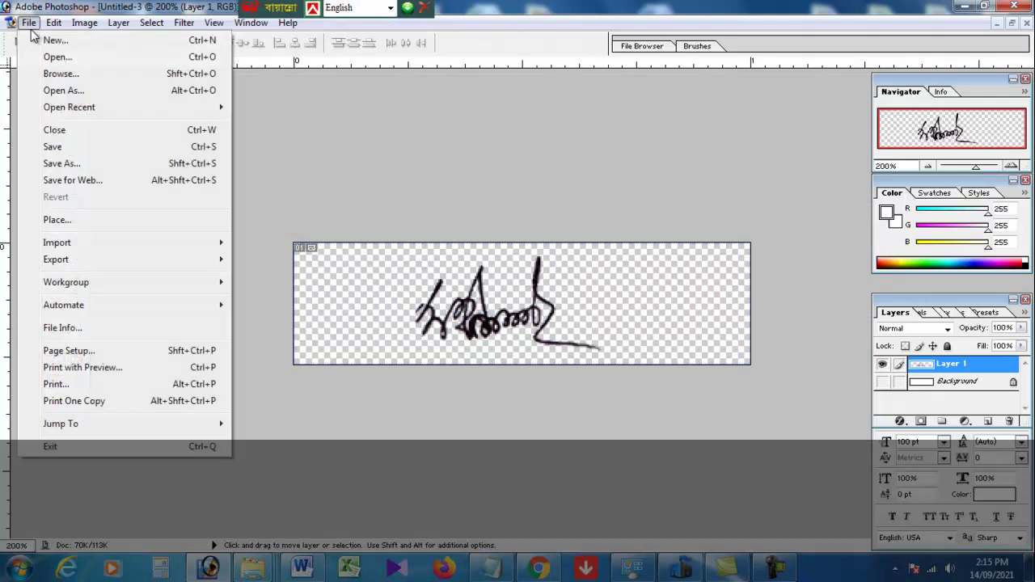
{"action": "left_click", "coordinate": [89, 162]}
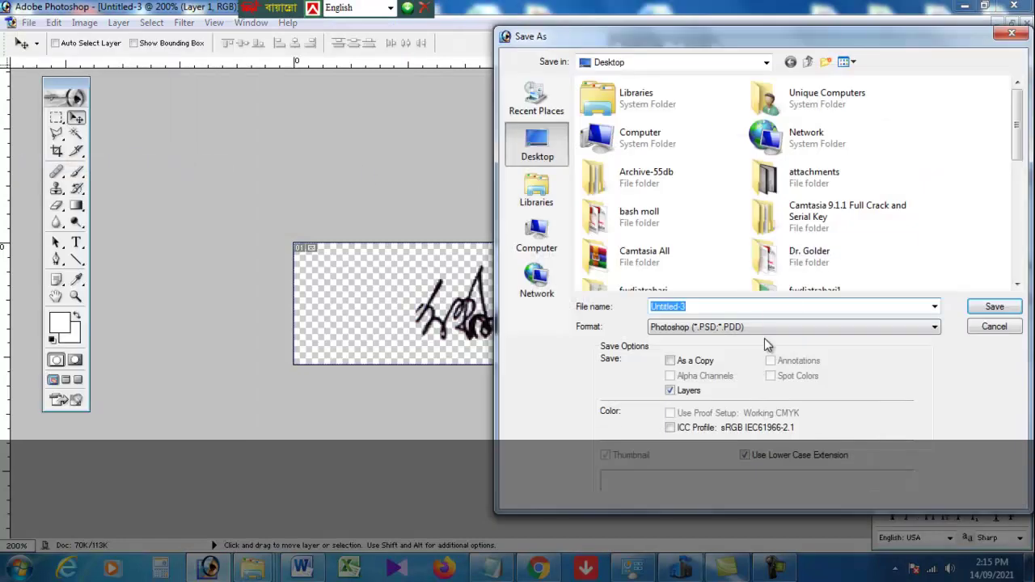
{"action": "left_click", "coordinate": [775, 327]}
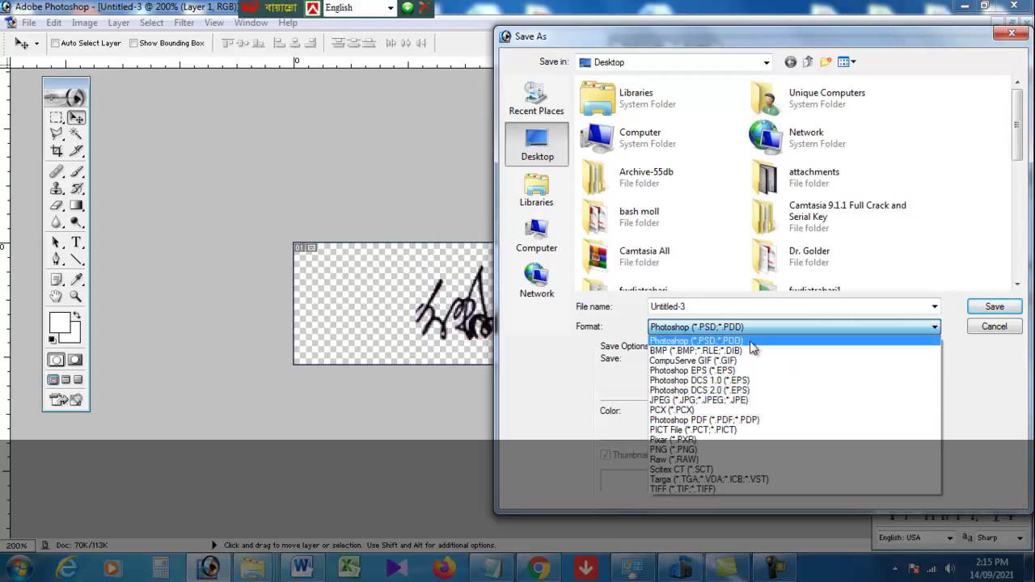
{"action": "left_click", "coordinate": [715, 450]}
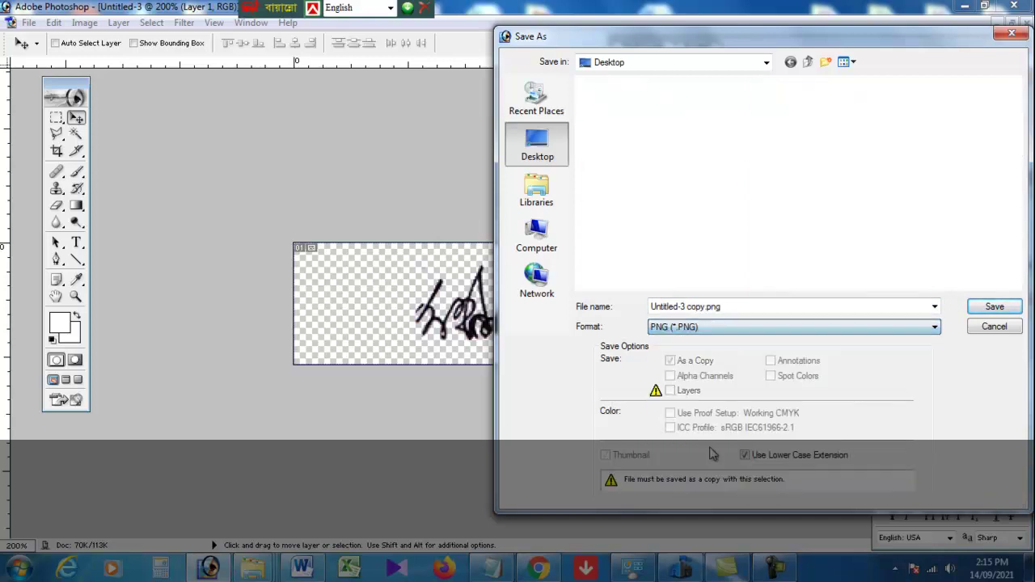
{"action": "left_click", "coordinate": [735, 307]}
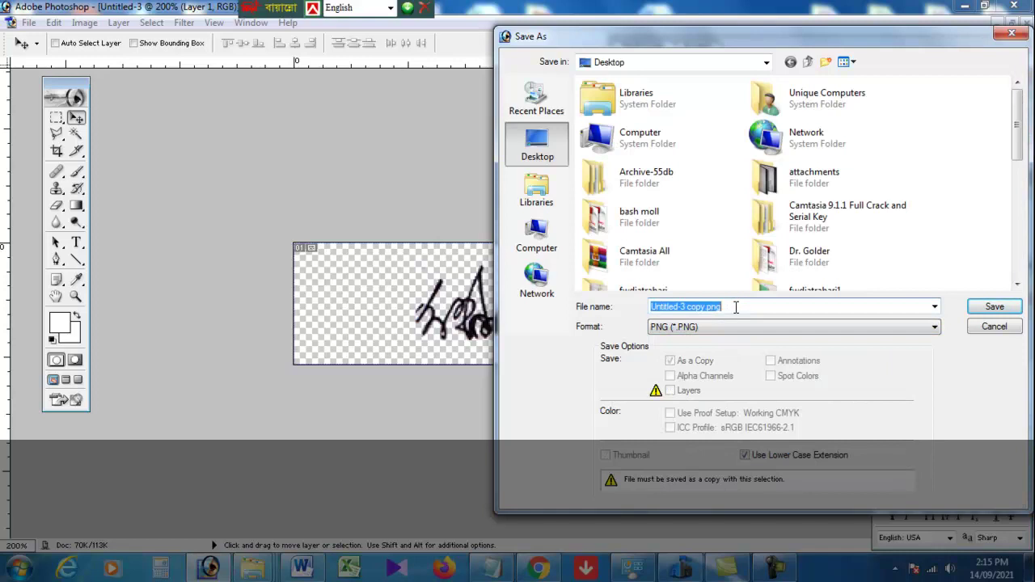
{"action": "type", "text": "Signat"}
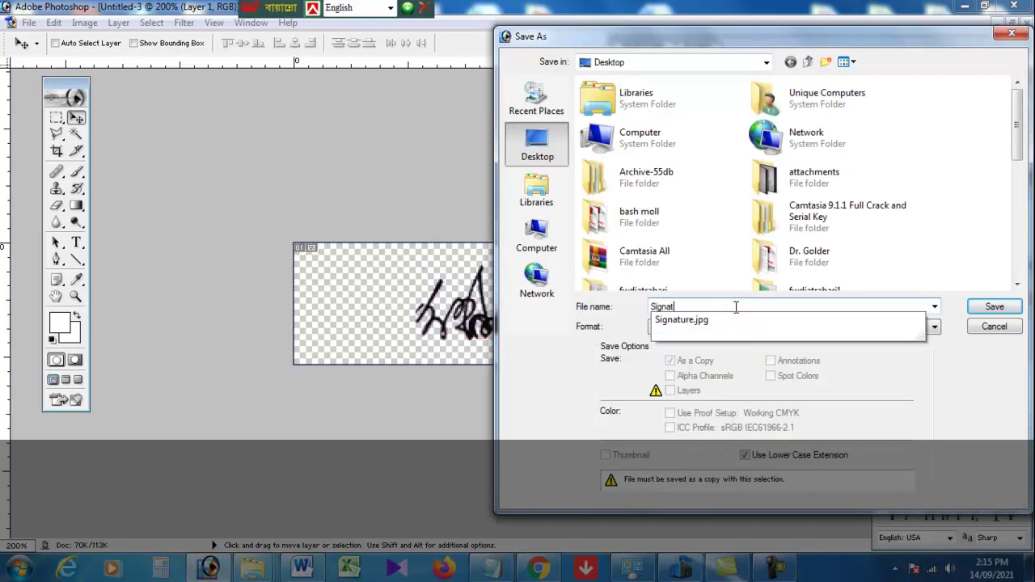
{"action": "type", "text": "ure-2"}
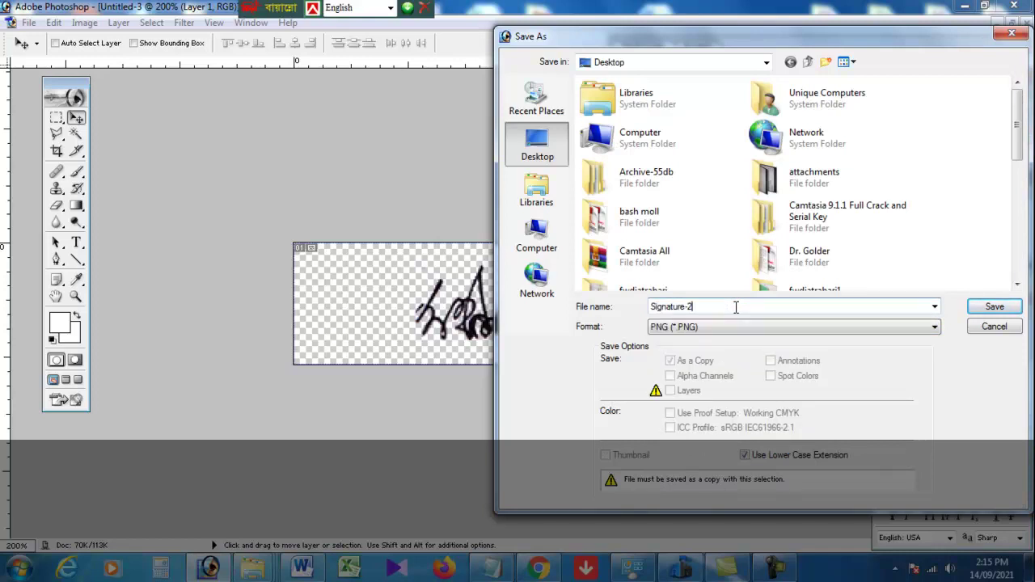
{"action": "left_click", "coordinate": [1010, 308]}
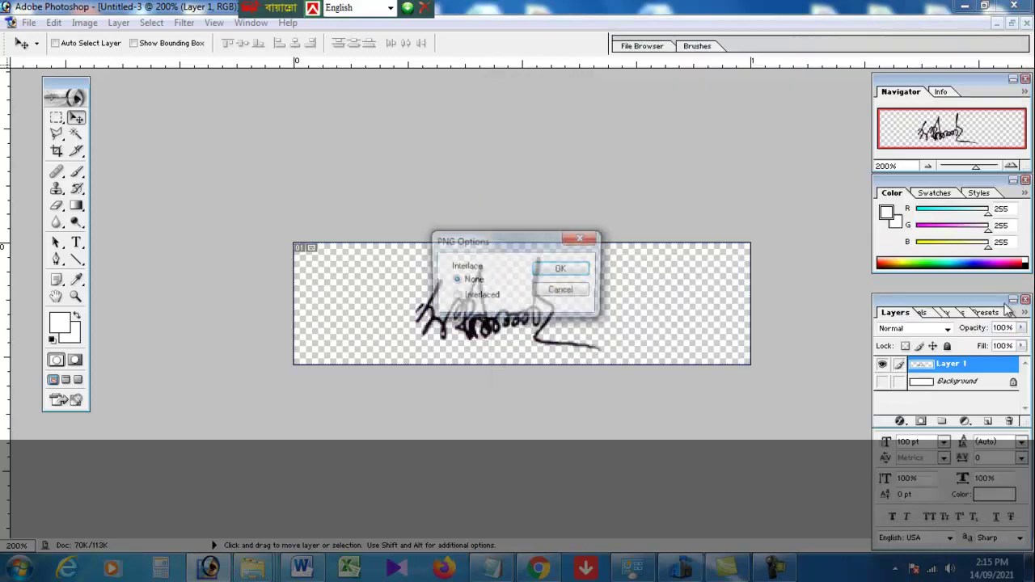
{"action": "left_click", "coordinate": [562, 269]}
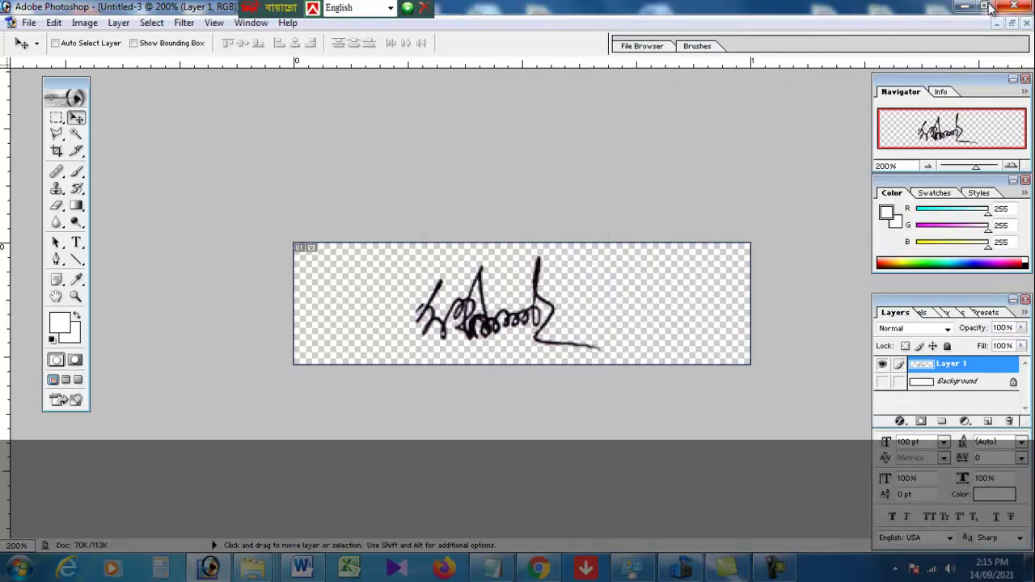
Minimize Photoshop and move the Signature-2 icon beside the Photo icon on the desktop
{"action": "left_click", "coordinate": [1011, 6]}
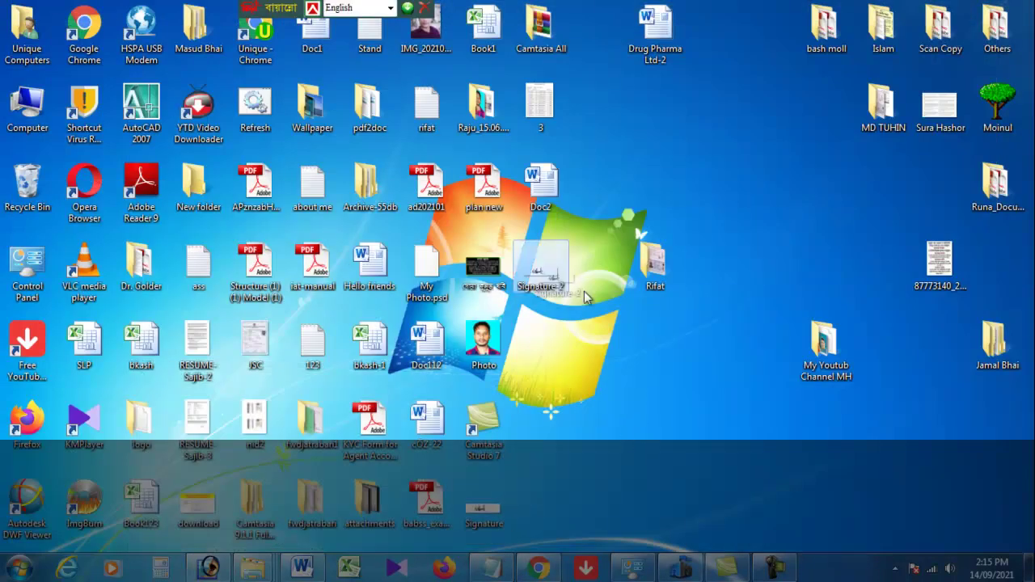
{"action": "left_click_drag", "start_coordinate": [557, 283], "coordinate": [673, 362]}
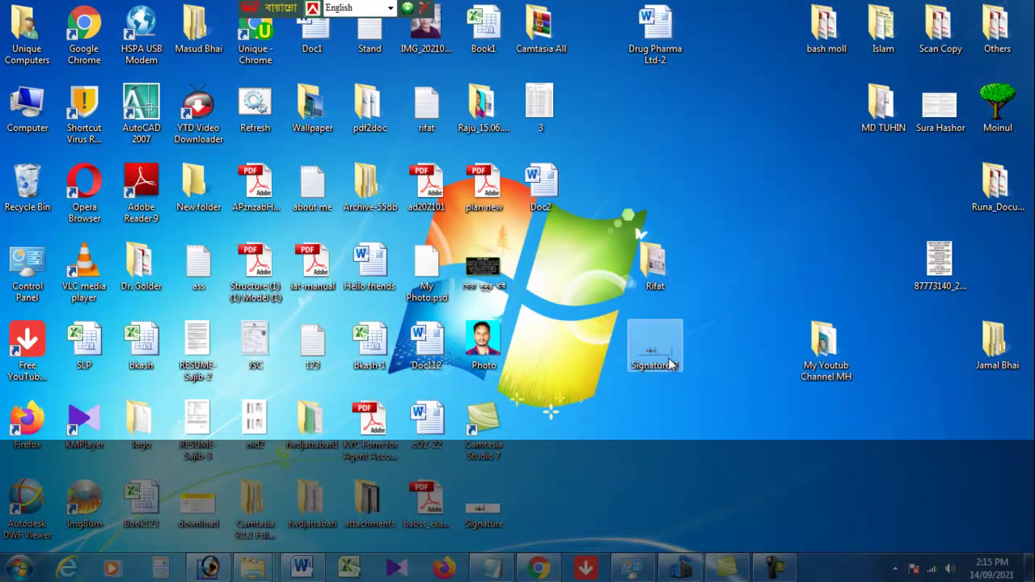
{"action": "left_click_drag", "start_coordinate": [653, 365], "coordinate": [594, 366]}
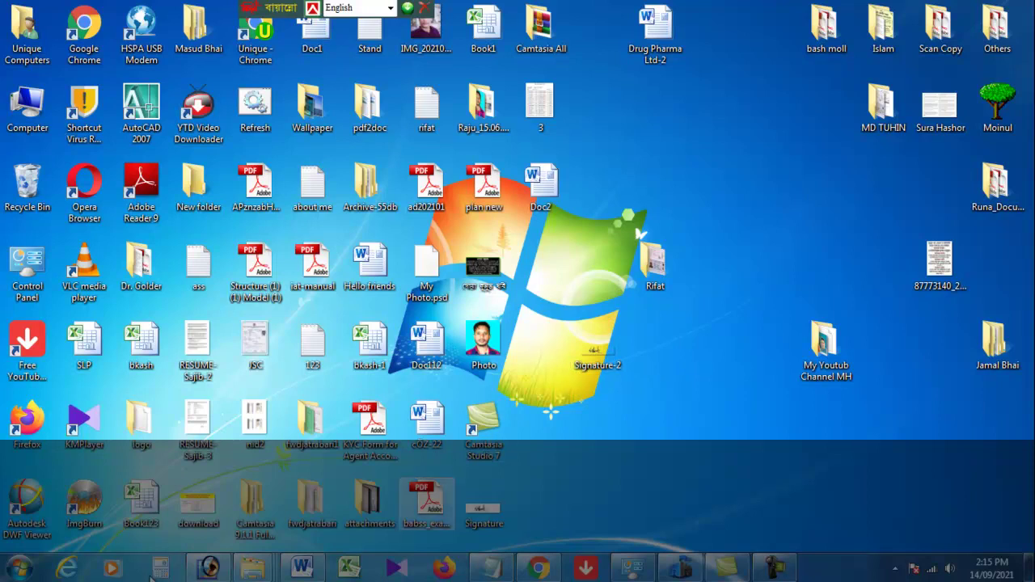
Preview Signature-2 in Photo Viewer, close it, and briefly toggle the Word document
{"action": "double_click", "coordinate": [608, 357]}
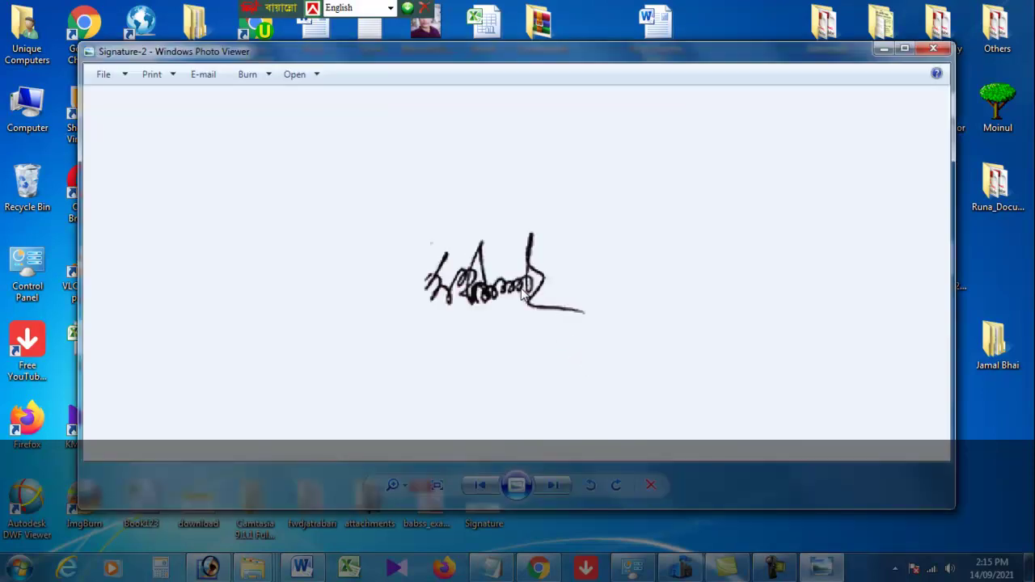
{"action": "left_click", "coordinate": [940, 49]}
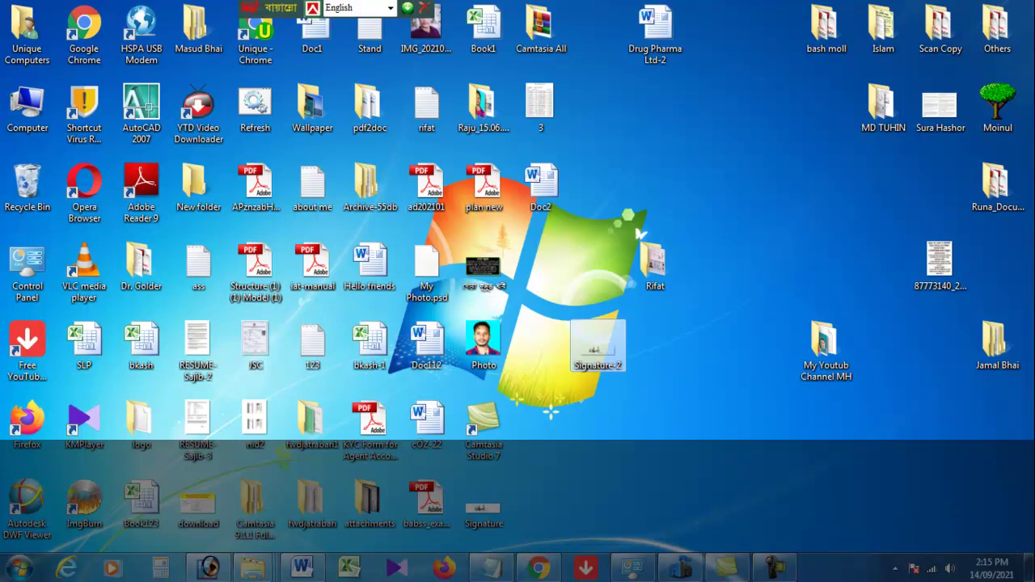
{"action": "left_click", "coordinate": [303, 569]}
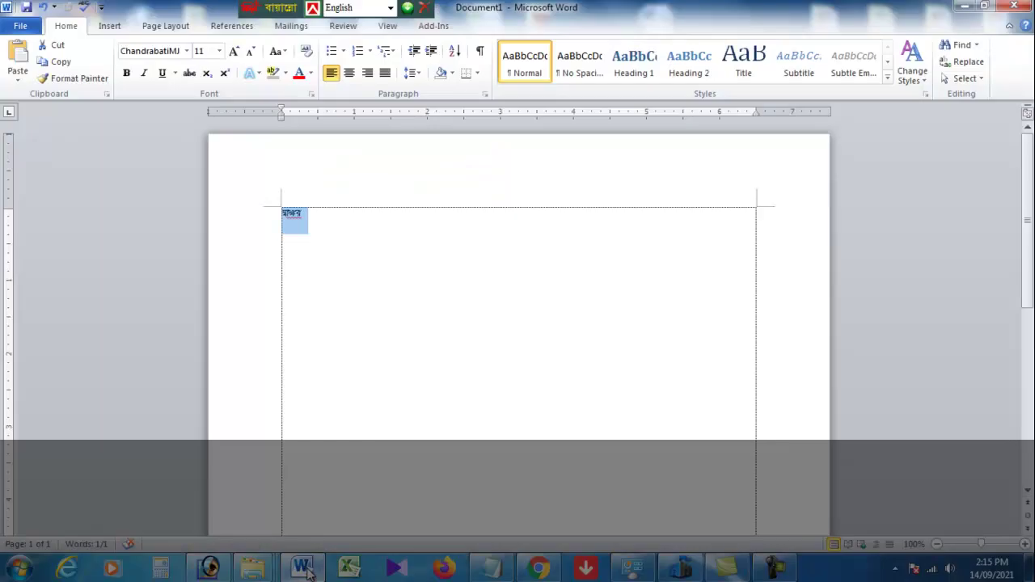
{"action": "left_click", "coordinate": [305, 571]}
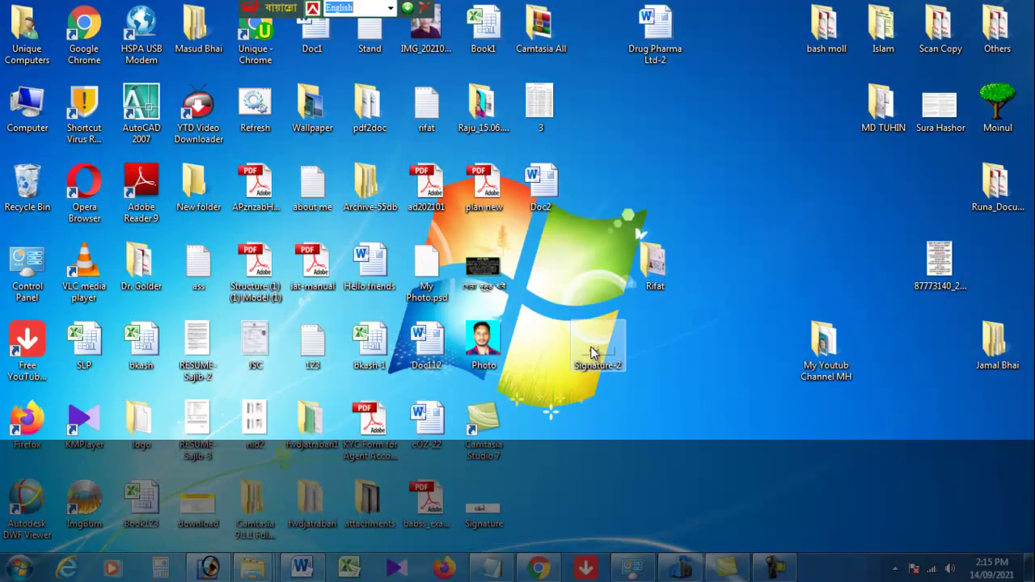
Open Signature-2 in Photoshop and copy it into Untitled-1 as a new layer
{"action": "left_click_drag", "start_coordinate": [593, 353], "coordinate": [210, 569]}
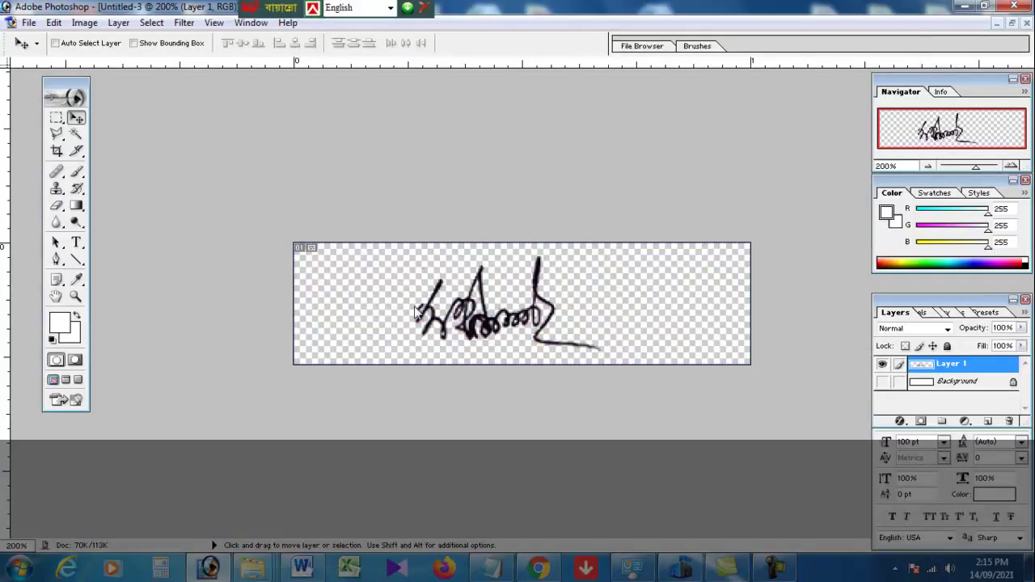
{"action": "left_click_drag", "start_coordinate": [210, 568], "coordinate": [816, 64]}
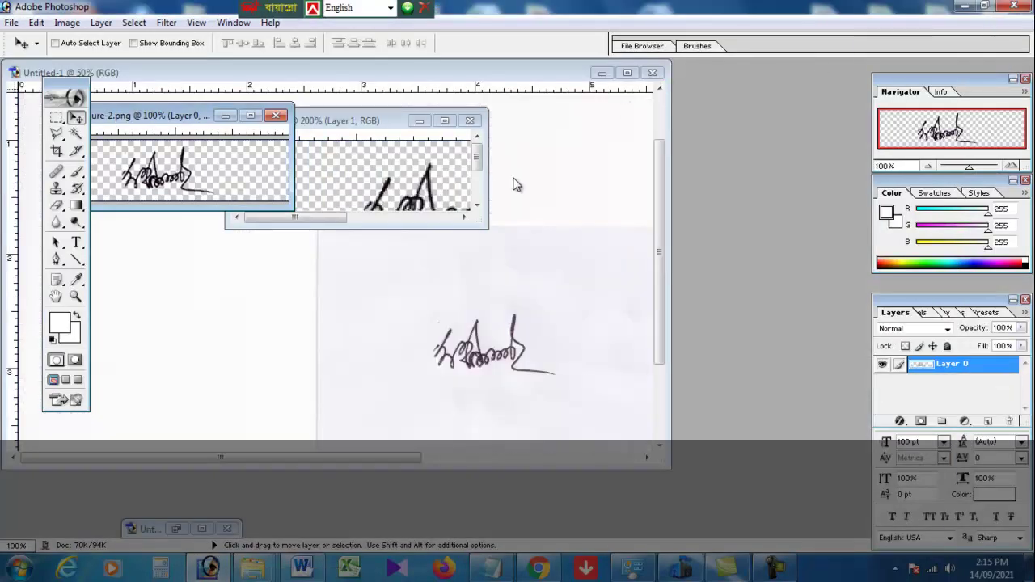
{"action": "left_click_drag", "start_coordinate": [154, 175], "coordinate": [400, 283]}
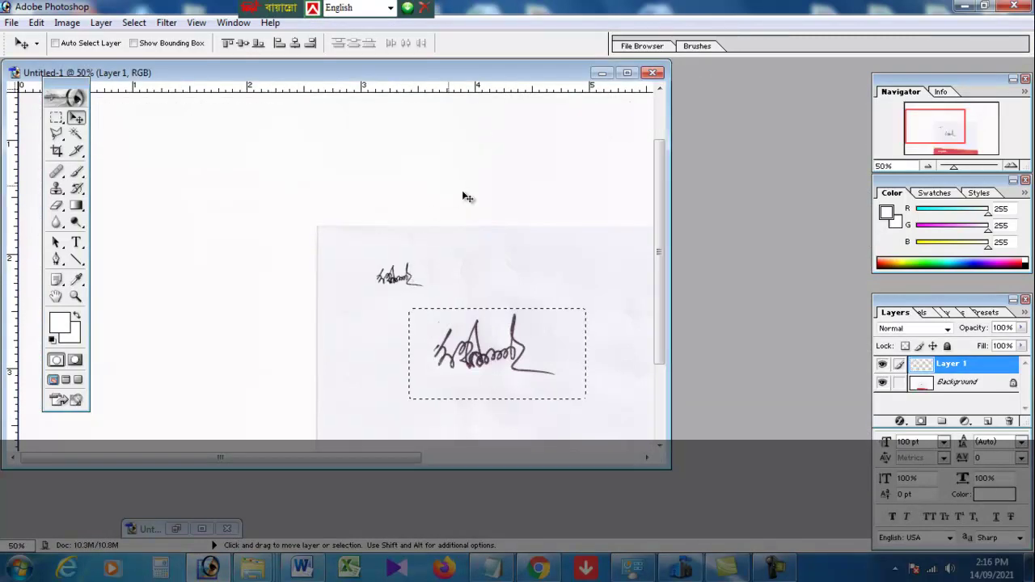
{"action": "key", "text": "ctrl+d"}
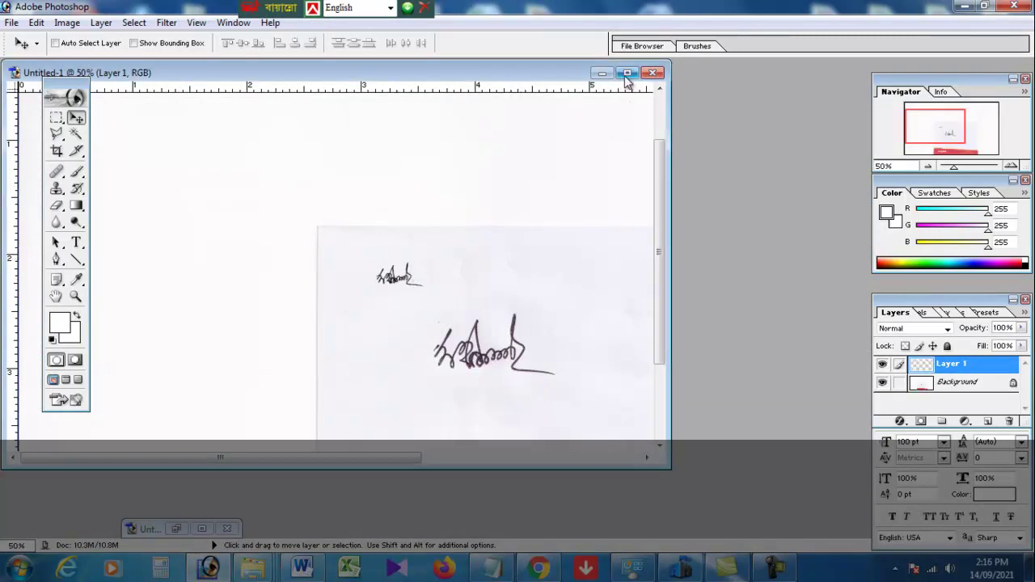
Position the signature layer over the red Acyvir band near the bottom of the form
{"action": "left_click", "coordinate": [627, 72]}
{"action": "left_click", "coordinate": [517, 319]}
{"action": "left_click", "coordinate": [77, 118]}
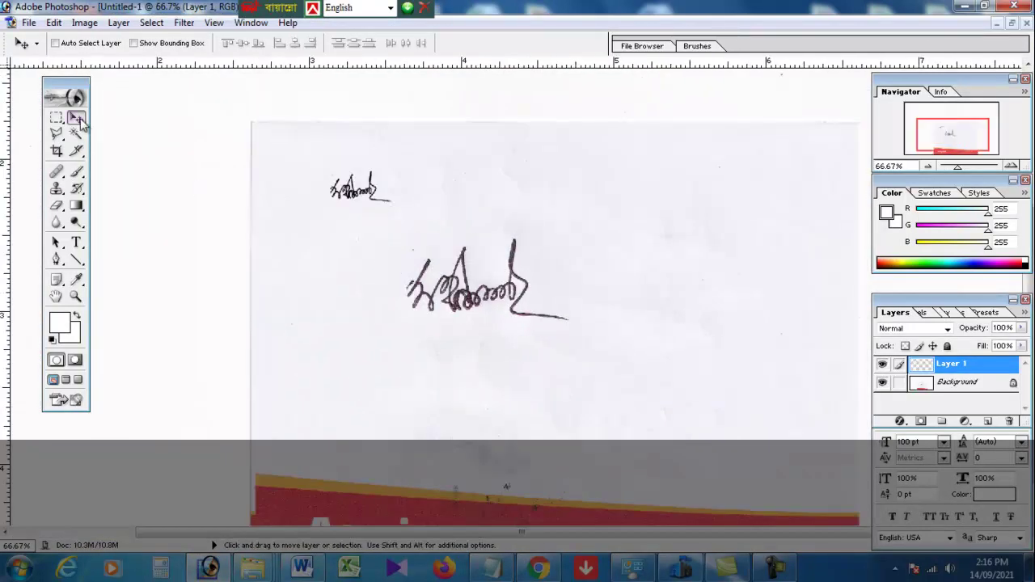
{"action": "mouse_move", "coordinate": [389, 199]}
{"action": "left_mouse_down"}
{"action": "mouse_move", "coordinate": [468, 285]}
{"action": "mouse_move", "coordinate": [293, 509]}
{"action": "left_mouse_up"}
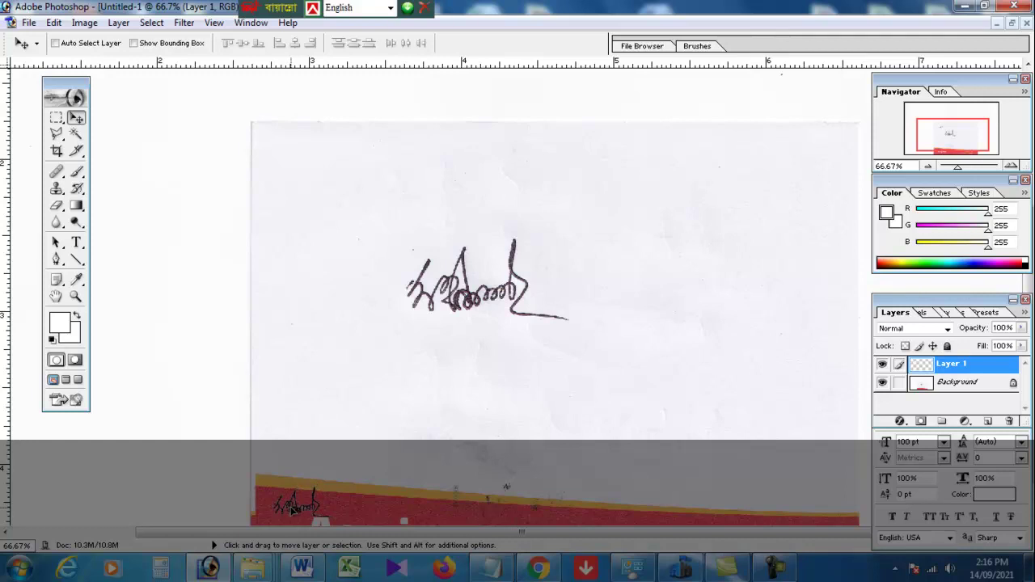
{"action": "key", "text": "ctrl+plus"}
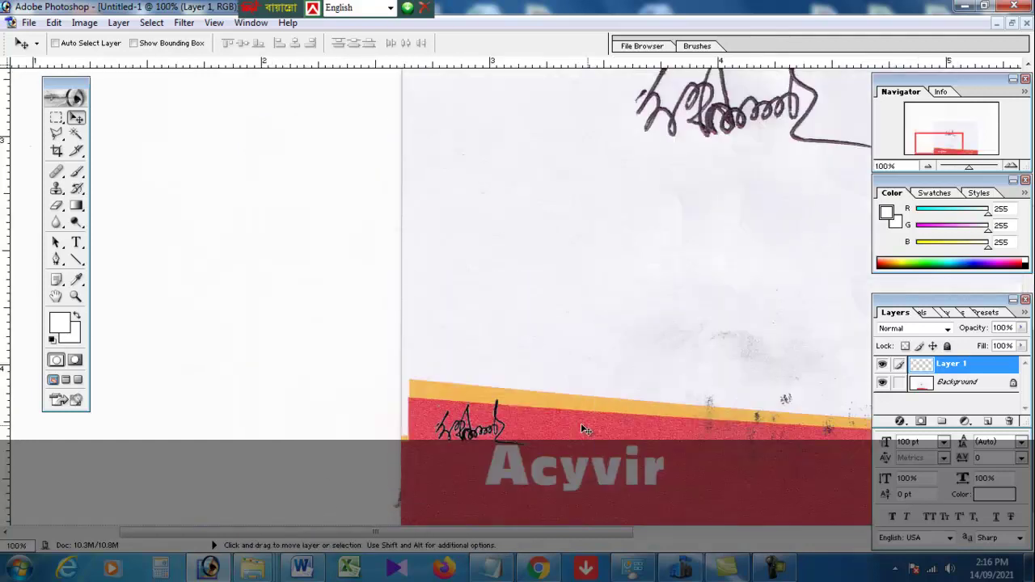
{"action": "mouse_move", "coordinate": [469, 434]}
{"action": "left_mouse_down"}
{"action": "mouse_move", "coordinate": [447, 437]}
{"action": "mouse_move", "coordinate": [502, 474]}
{"action": "left_mouse_up"}
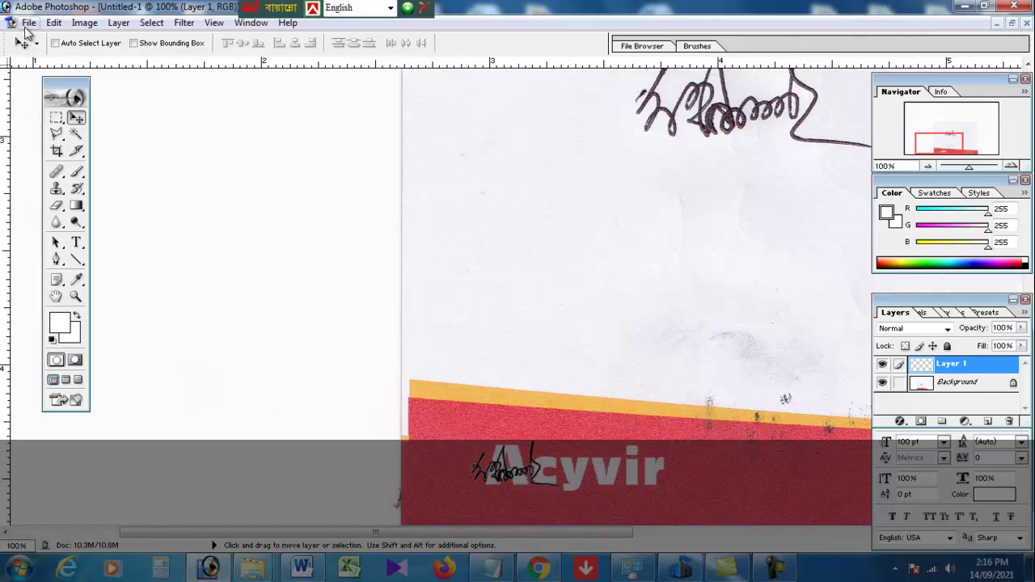
From the client's dated desktop folder, drag the passport photo JPEG into Photoshop
{"action": "left_click", "coordinate": [962, 8]}
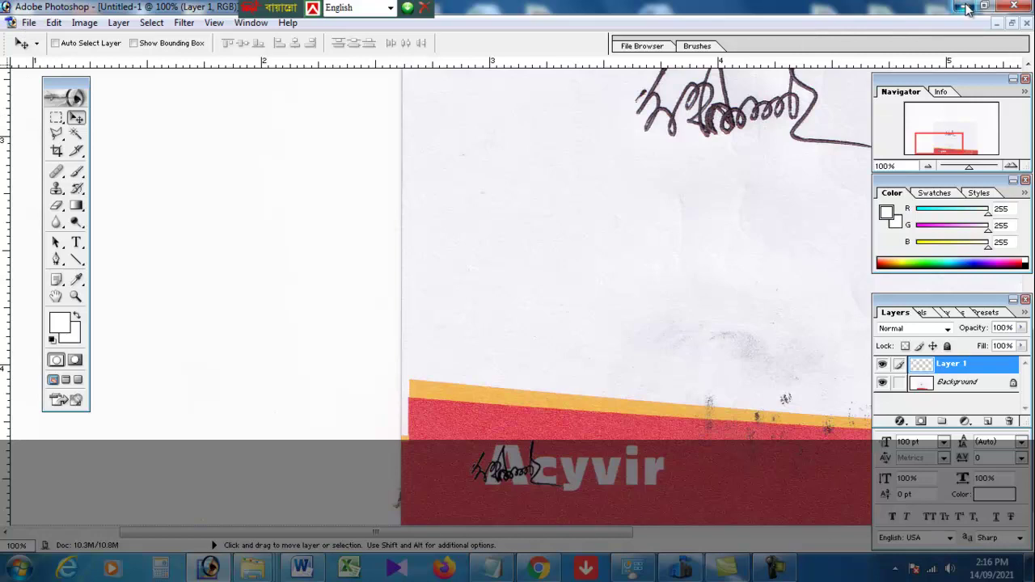
{"action": "left_click", "coordinate": [774, 568]}
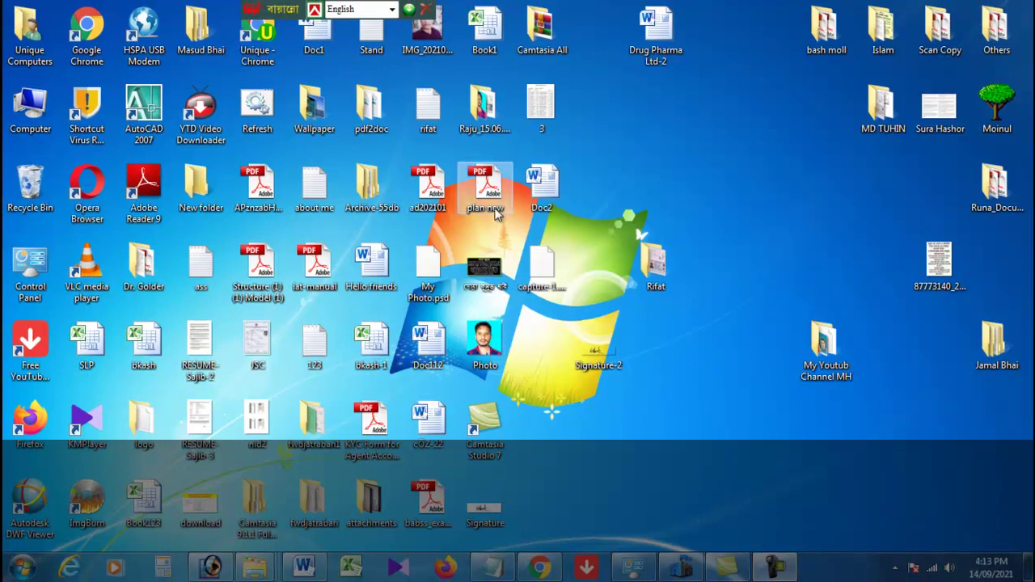
{"action": "left_click", "coordinate": [484, 113]}
{"action": "double_click", "coordinate": [484, 114]}
{"action": "left_click_drag", "start_coordinate": [416, 176], "coordinate": [455, 297]}
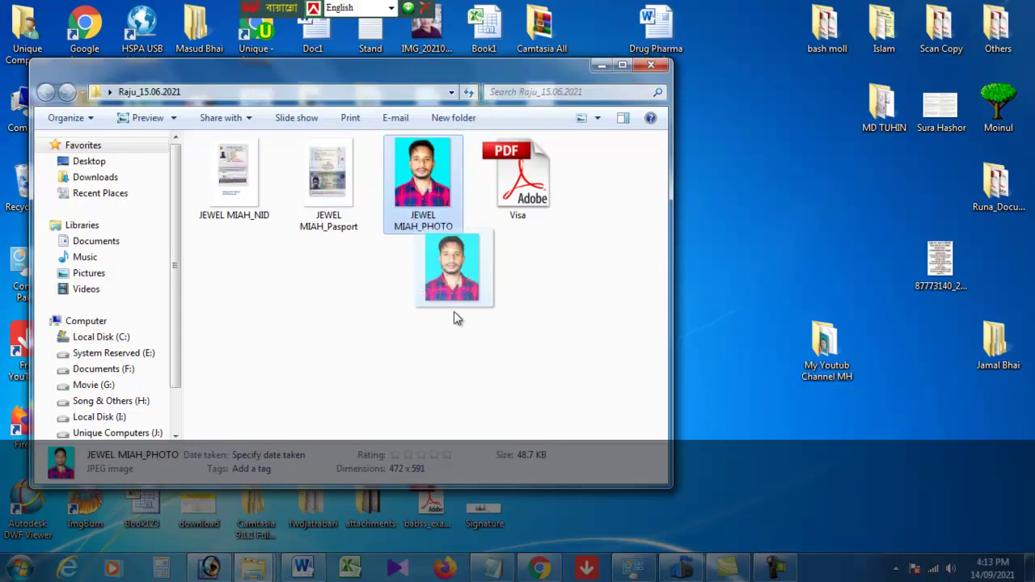
{"action": "mouse_move", "coordinate": [455, 296]}
{"action": "left_mouse_down"}
{"action": "mouse_move", "coordinate": [375, 440]}
{"action": "mouse_move", "coordinate": [481, 229]}
{"action": "left_mouse_up"}
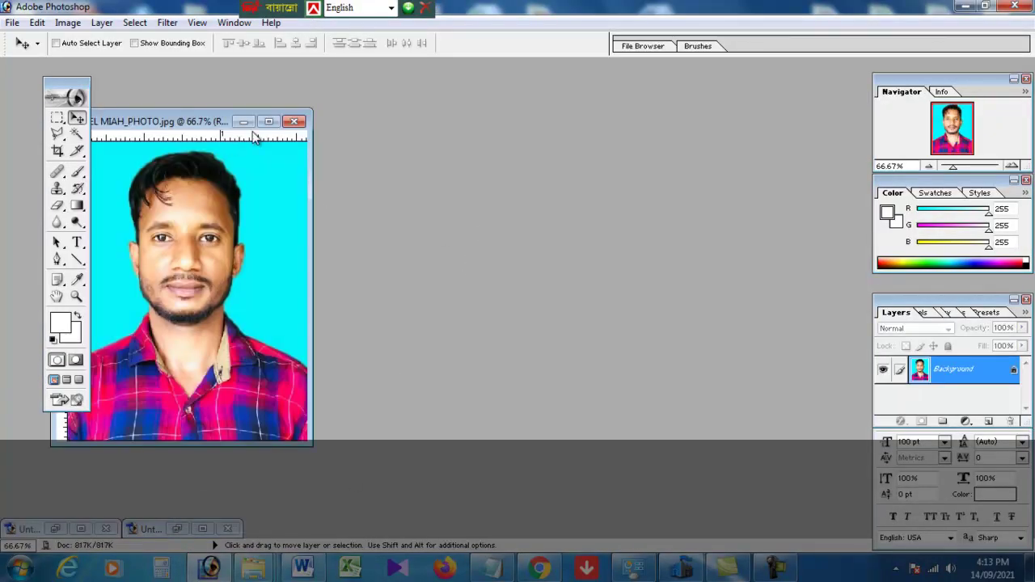
Create Untitled-3, a white 300 × 300 pixel canvas at 300 pixels/inch
{"action": "left_click", "coordinate": [12, 22]}
{"action": "left_click", "coordinate": [30, 39]}
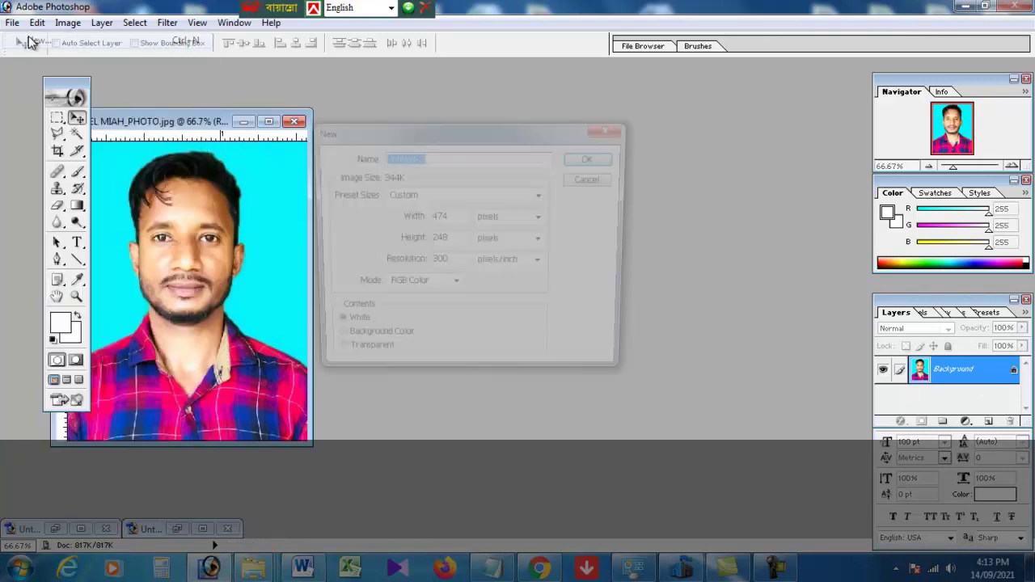
{"action": "left_click", "coordinate": [482, 198]}
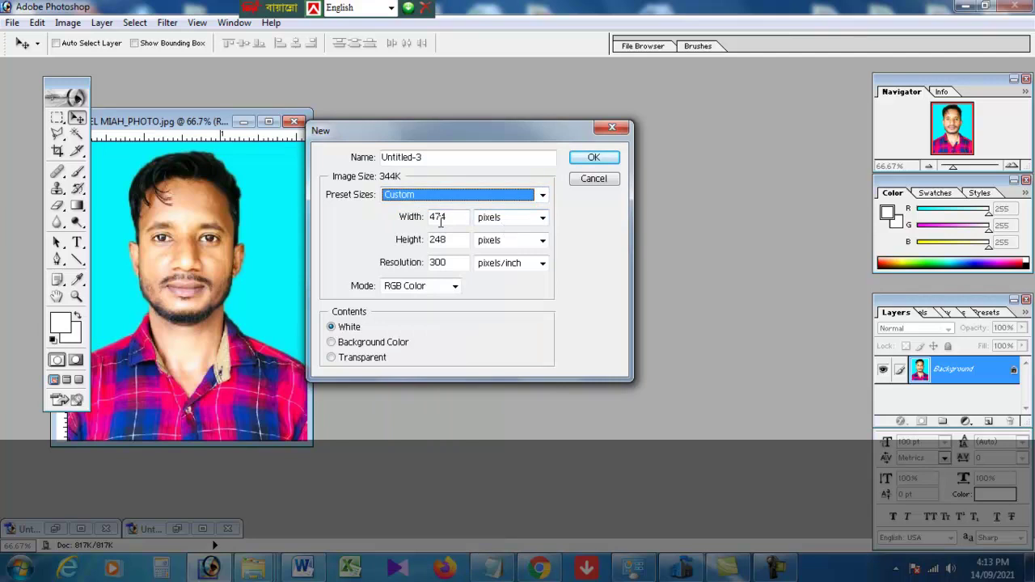
{"action": "key", "text": "Tab"}
{"action": "type", "text": "300"}
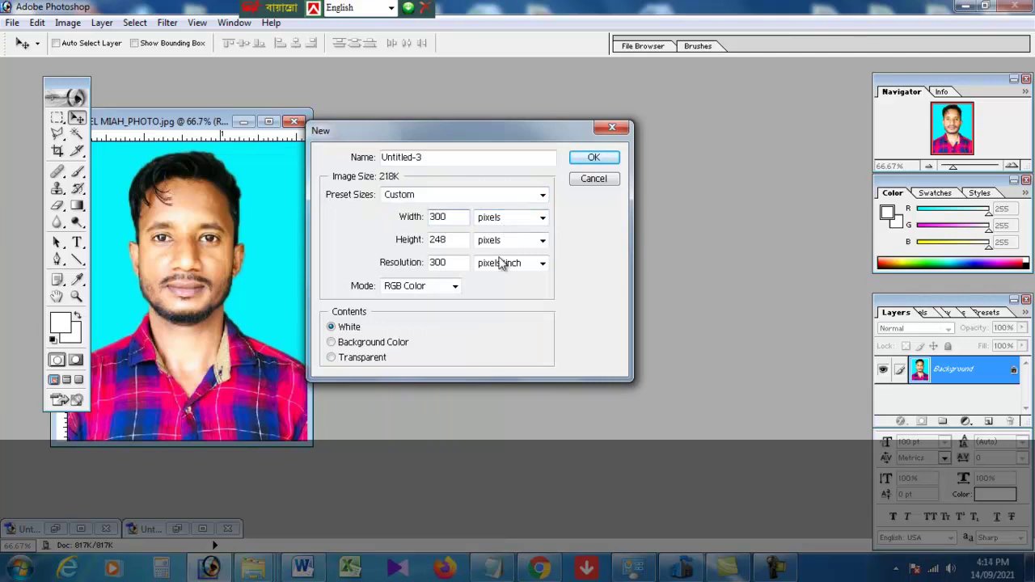
{"action": "key", "text": "Tab"}
{"action": "type", "text": "3"}
{"action": "left_click", "coordinate": [507, 219]}
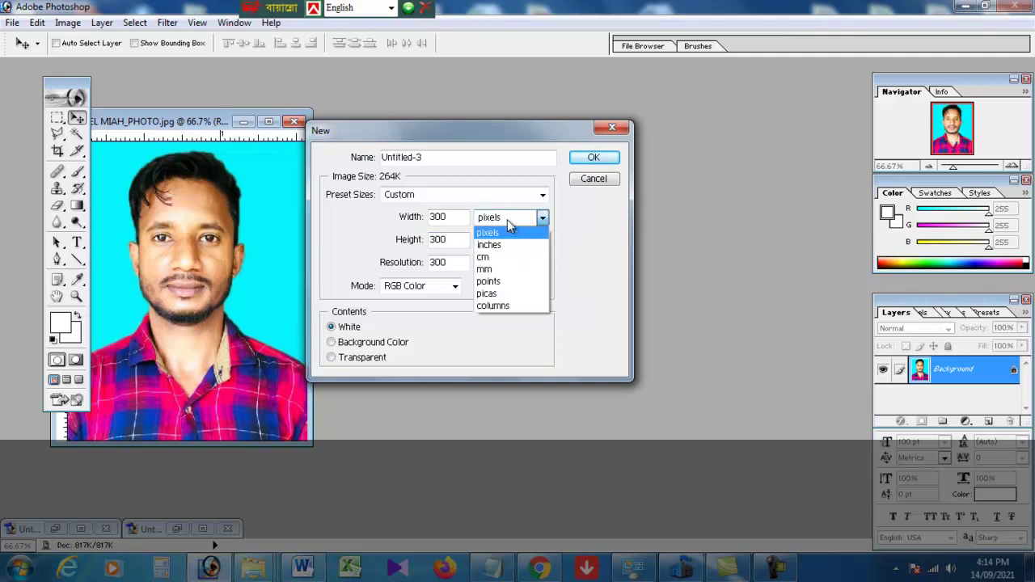
{"action": "left_click", "coordinate": [493, 232]}
{"action": "left_click", "coordinate": [502, 256]}
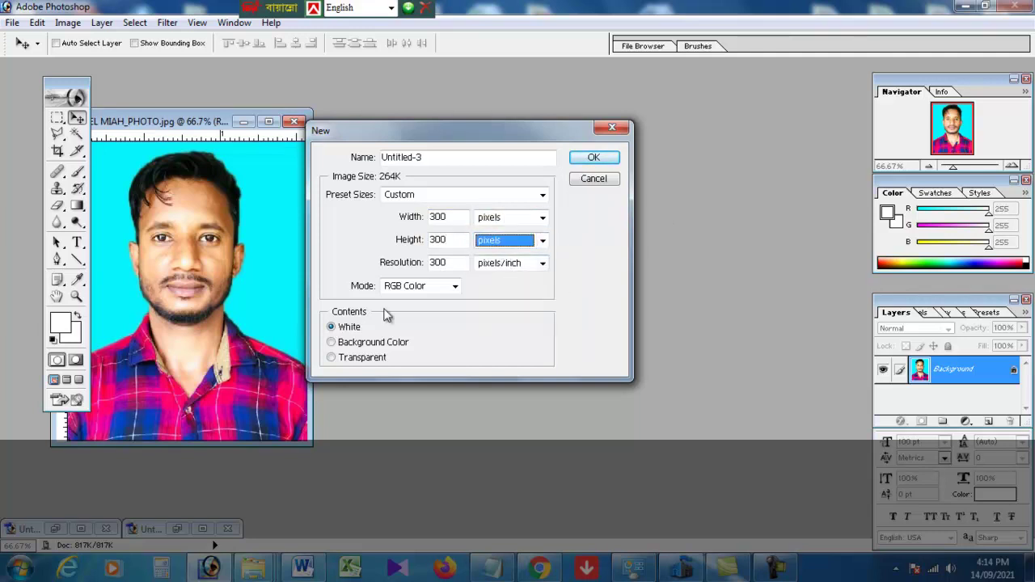
{"action": "left_click", "coordinate": [589, 157]}
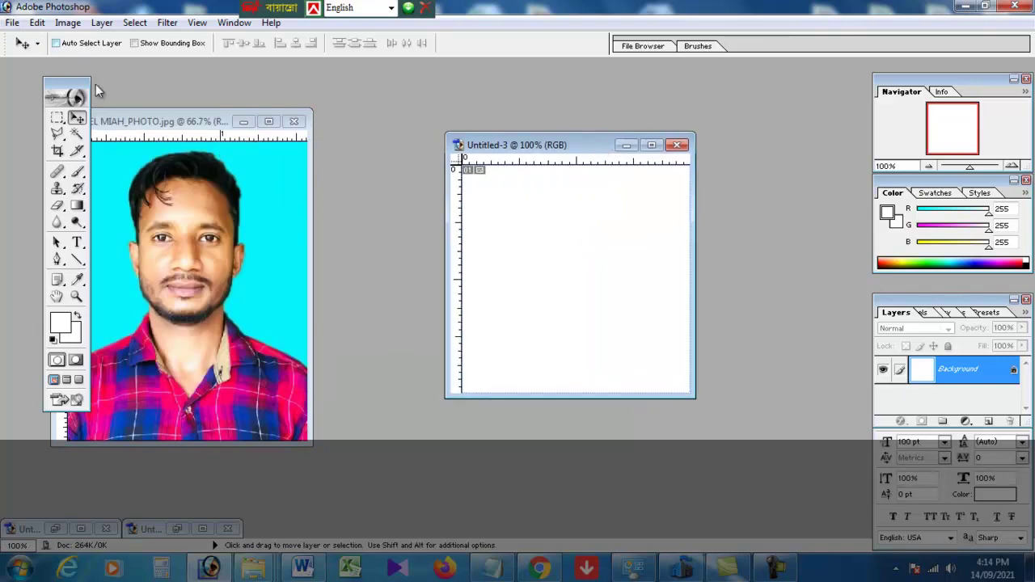
Copy the passport photo onto the square canvas as Layer 1 and maximize that window
{"action": "left_click", "coordinate": [202, 232]}
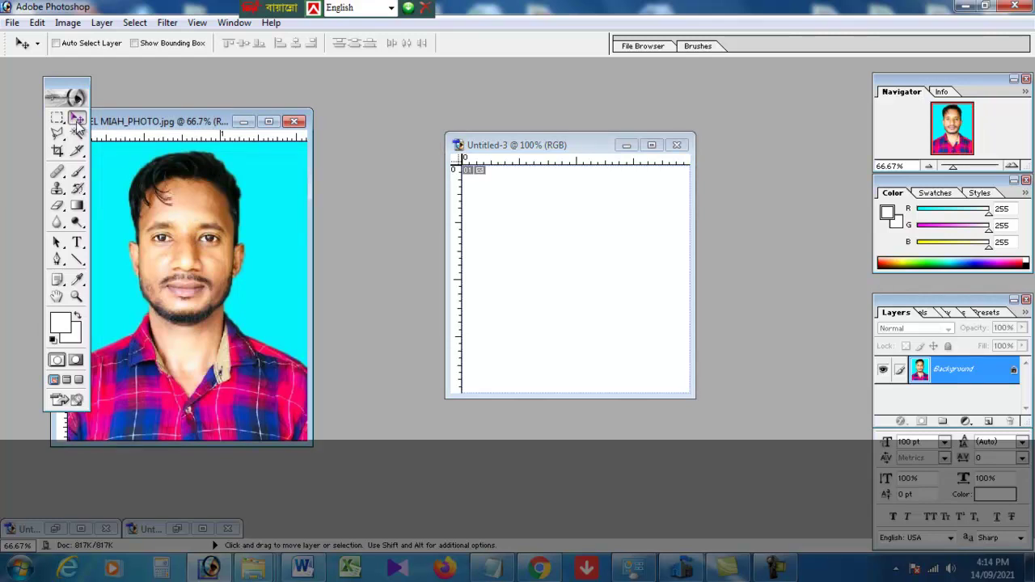
{"action": "left_click_drag", "start_coordinate": [172, 243], "coordinate": [546, 246]}
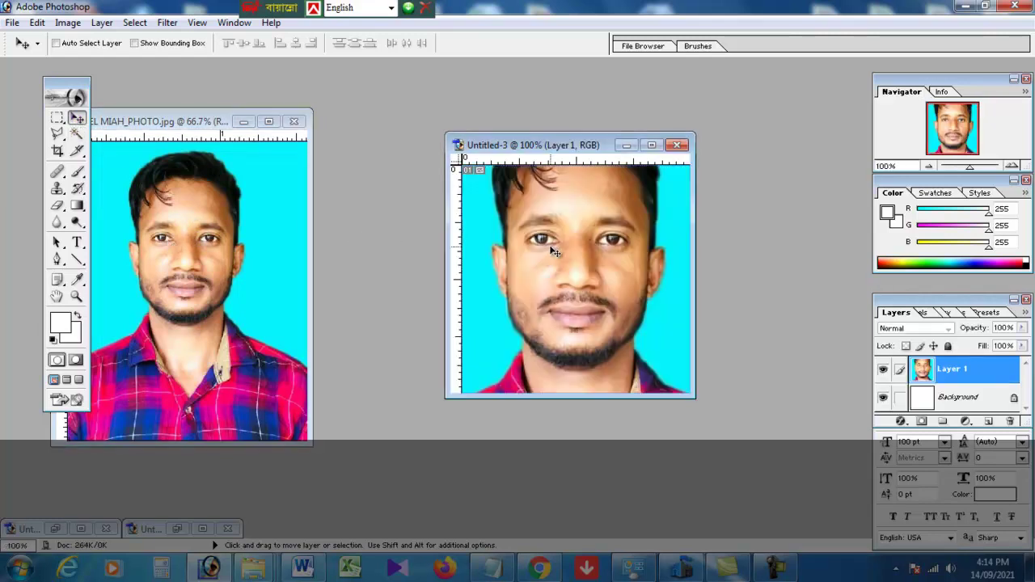
{"action": "left_click", "coordinate": [654, 143]}
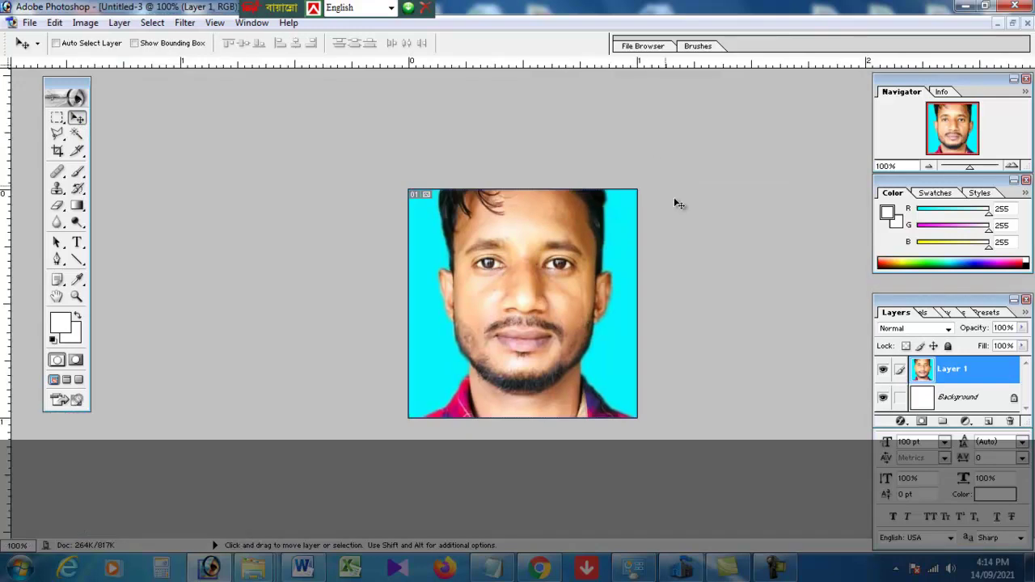
Scale the photo layer to about 69% so the face and shoulders fit the square
{"action": "key", "text": "ctrl+t"}
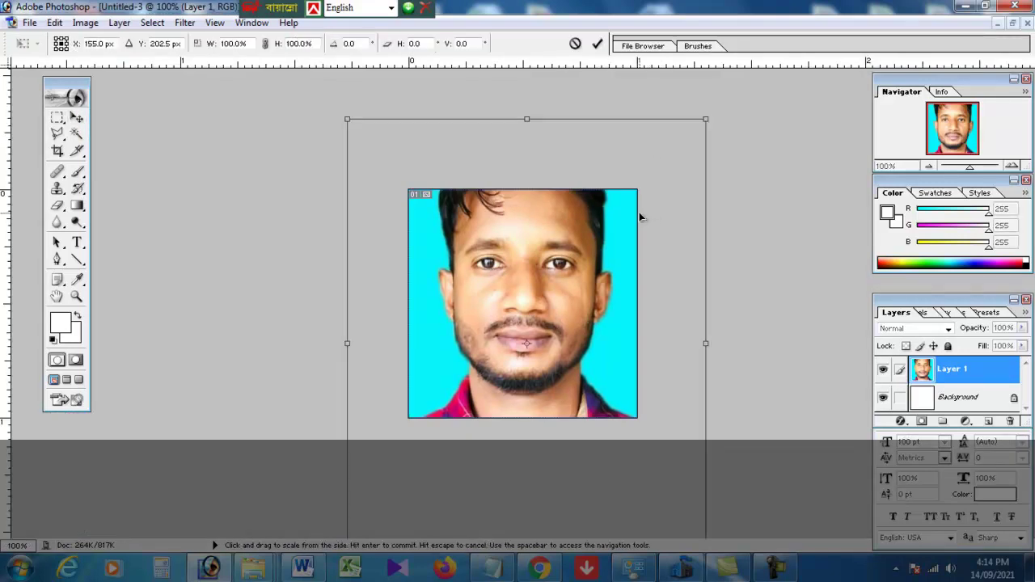
{"action": "left_click_drag", "start_coordinate": [712, 115], "coordinate": [621, 213]}
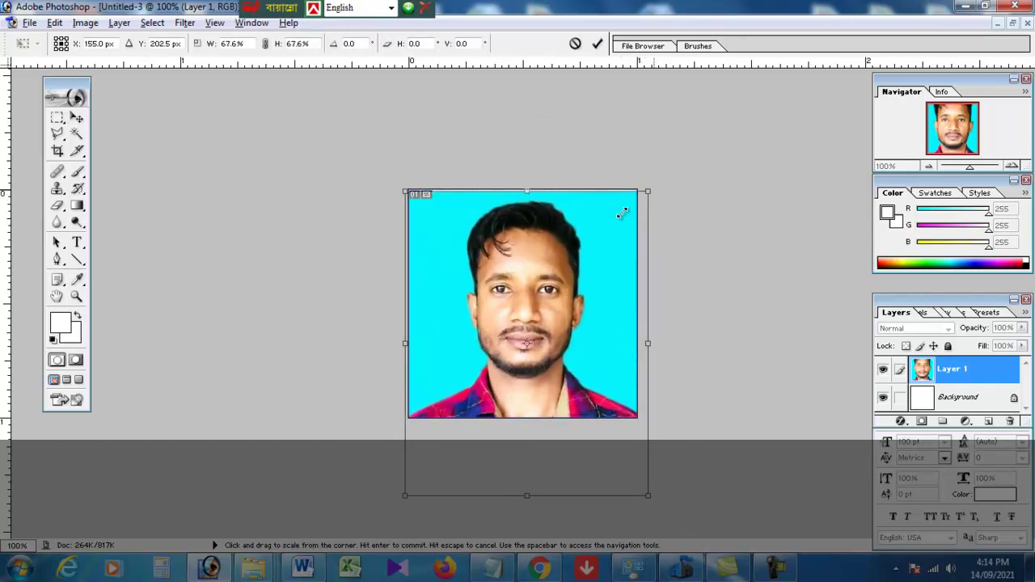
{"action": "left_click_drag", "start_coordinate": [620, 211], "coordinate": [621, 216]}
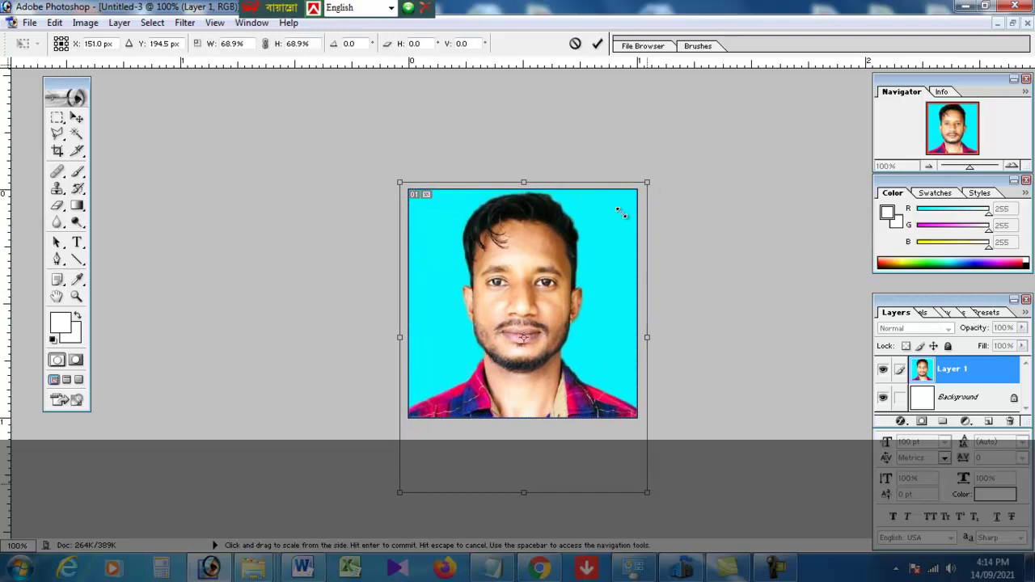
{"action": "key", "text": "ctrl+z"}
{"action": "key", "text": "Return"}
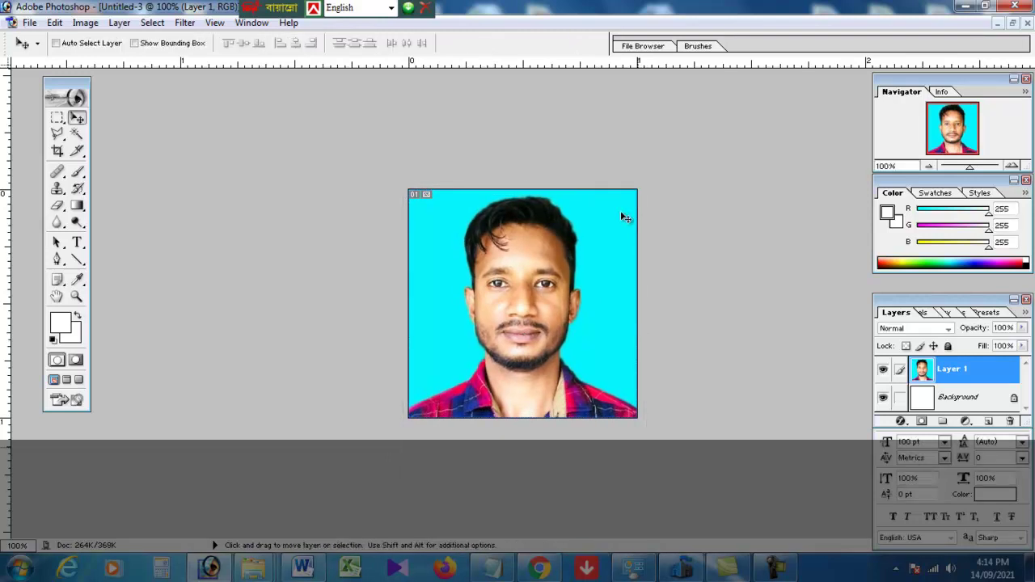
{"action": "key", "text": "ctrl+s"}
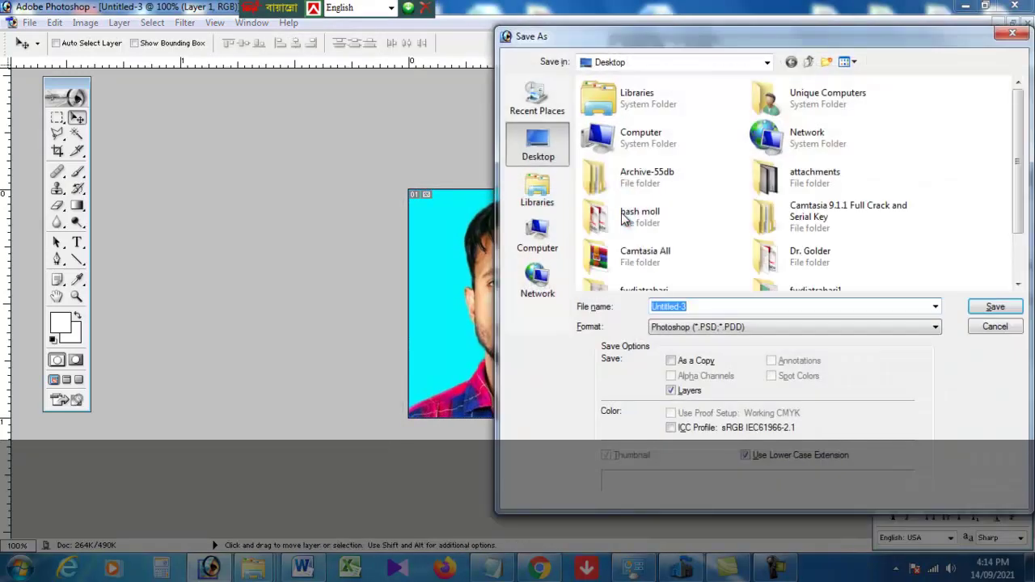
Darken the photo's midtones slightly with a Levels gamma of 0.84
{"action": "key", "text": "Escape"}
{"action": "key", "text": "alt+f"}
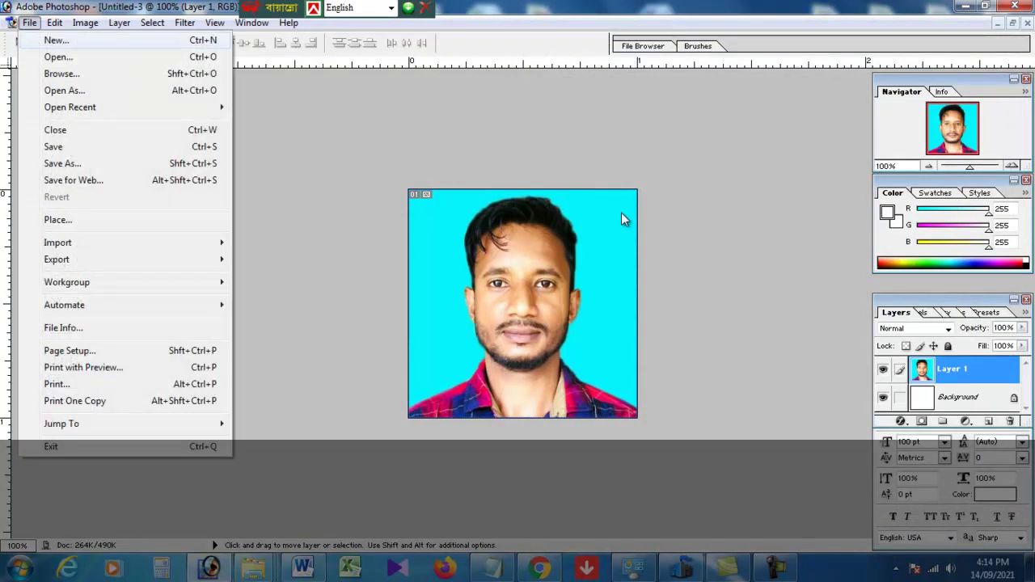
{"action": "key", "text": "alt+i"}
{"action": "key", "text": "a"}
{"action": "key", "text": "Down"}
{"action": "key", "text": "Up"}
{"action": "key", "text": "Return"}
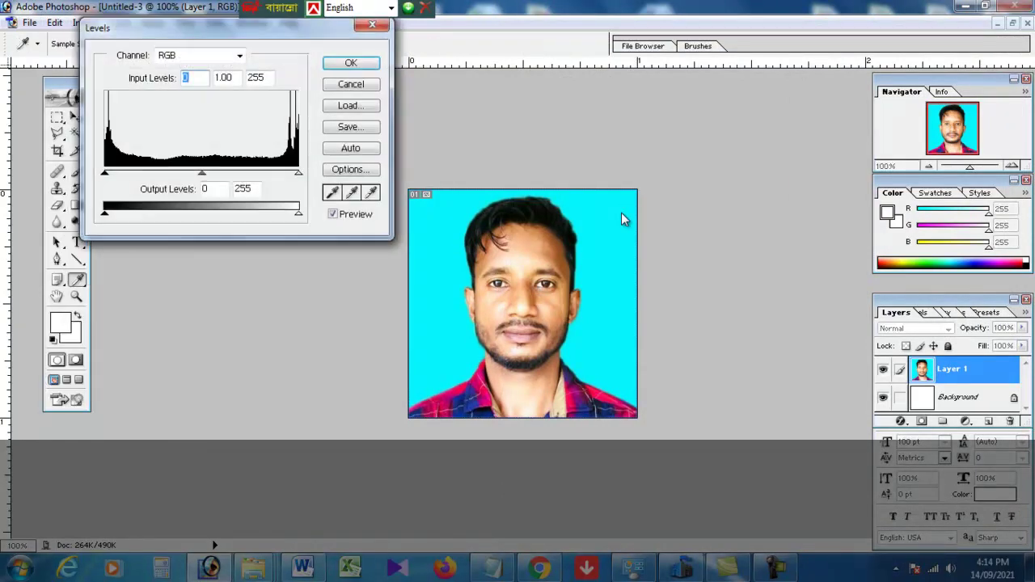
{"action": "key", "text": "Tab"}
{"action": "key", "text": "Down"}
{"action": "key", "text": "Down"}
{"action": "key", "text": "Down"}
{"action": "key", "text": "Down"}
{"action": "key", "text": "Down"}
{"action": "key", "text": "Down"}
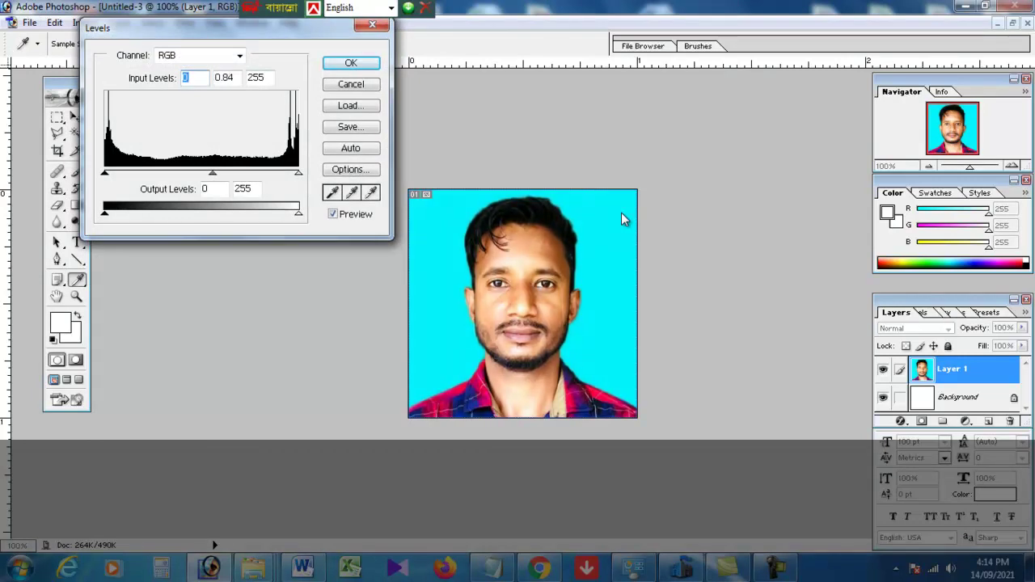
{"action": "key", "text": "Return"}
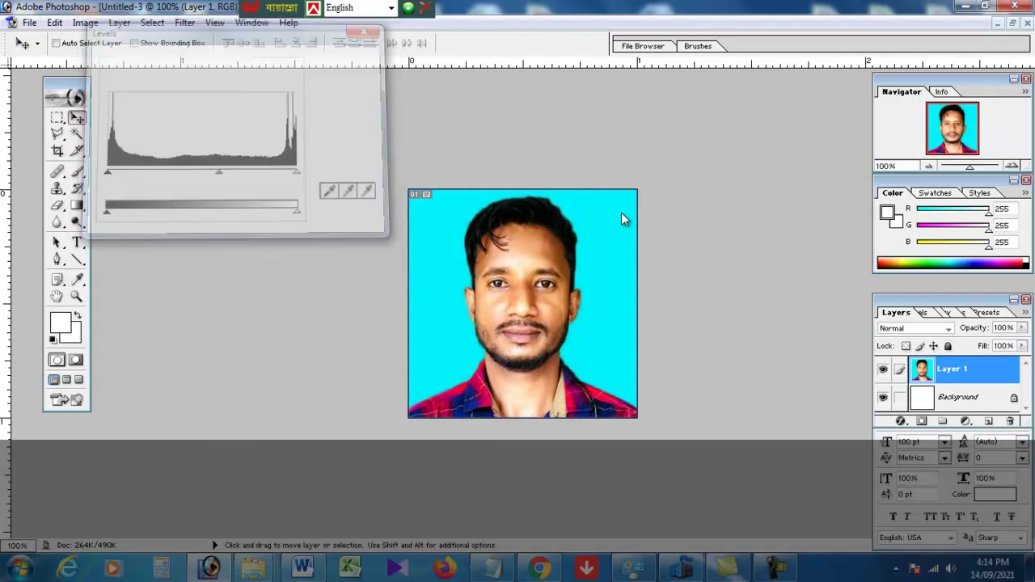
Apply Brightness/Contrast with brightness -7 and contrast -1
{"action": "key", "text": "alt+i"}
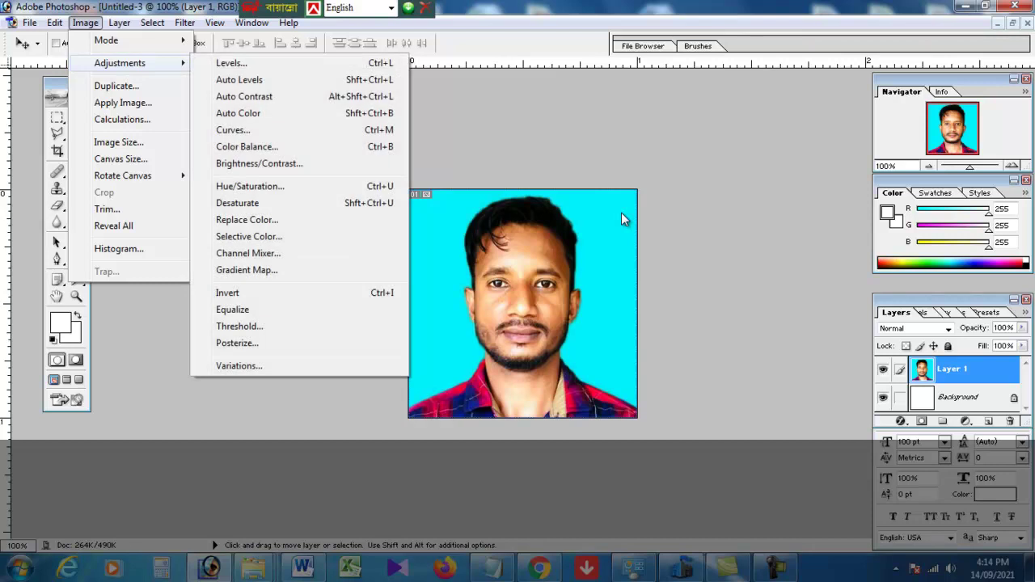
{"action": "key", "text": "Down"}
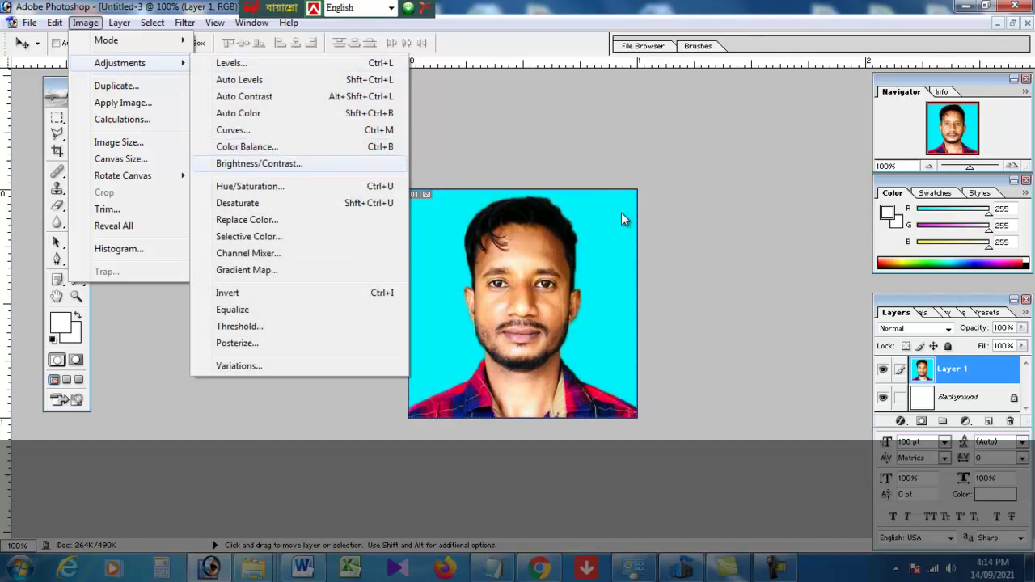
{"action": "key", "text": "Return"}
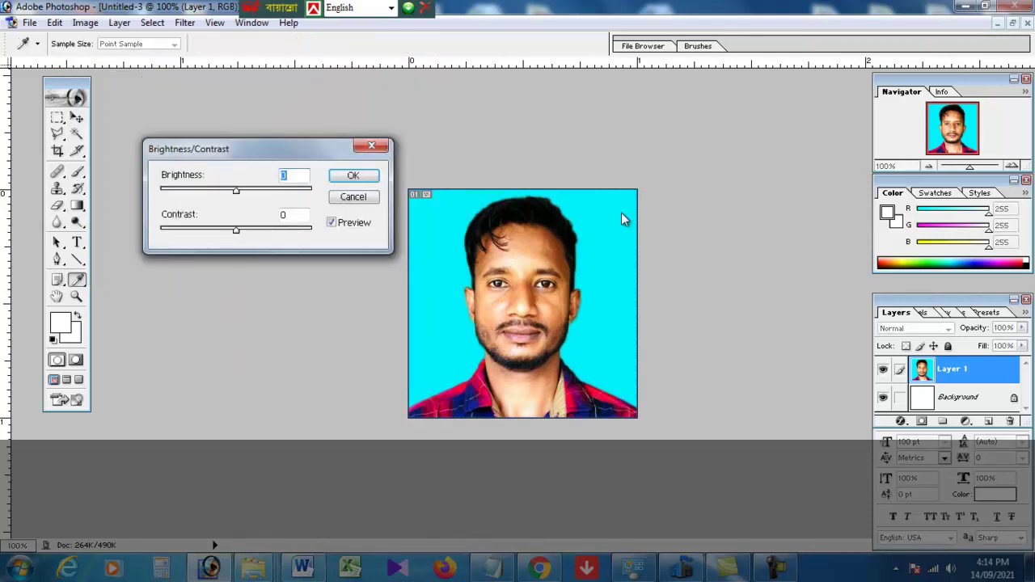
{"action": "type", "text": "-15"}
{"action": "key", "text": "Tab"}
{"action": "type", "text": "-1"}
{"action": "key", "text": "shift+Tab"}
{"action": "type", "text": "-7"}
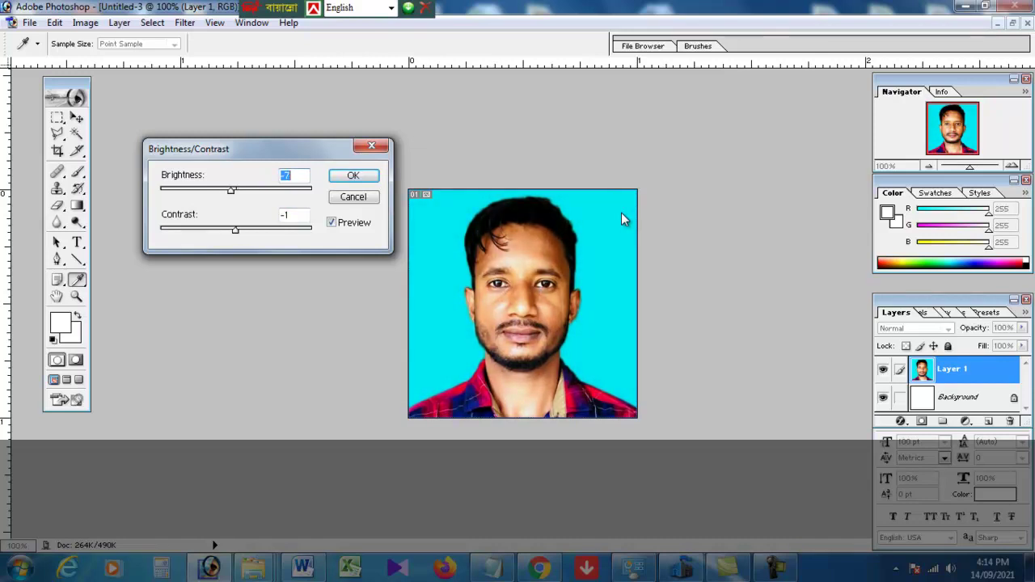
{"action": "key", "text": "Return"}
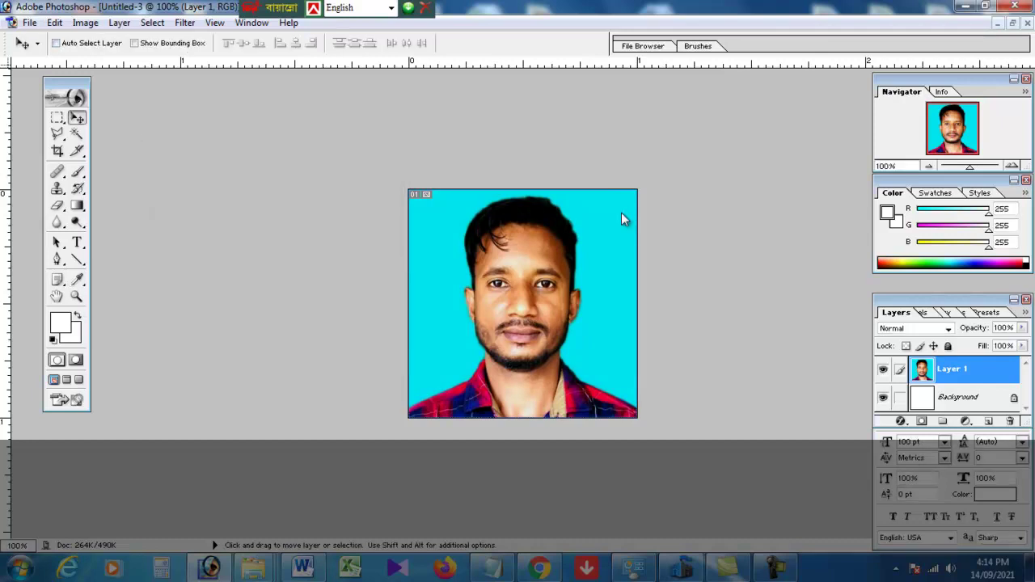
{"action": "key", "text": "alt+f"}
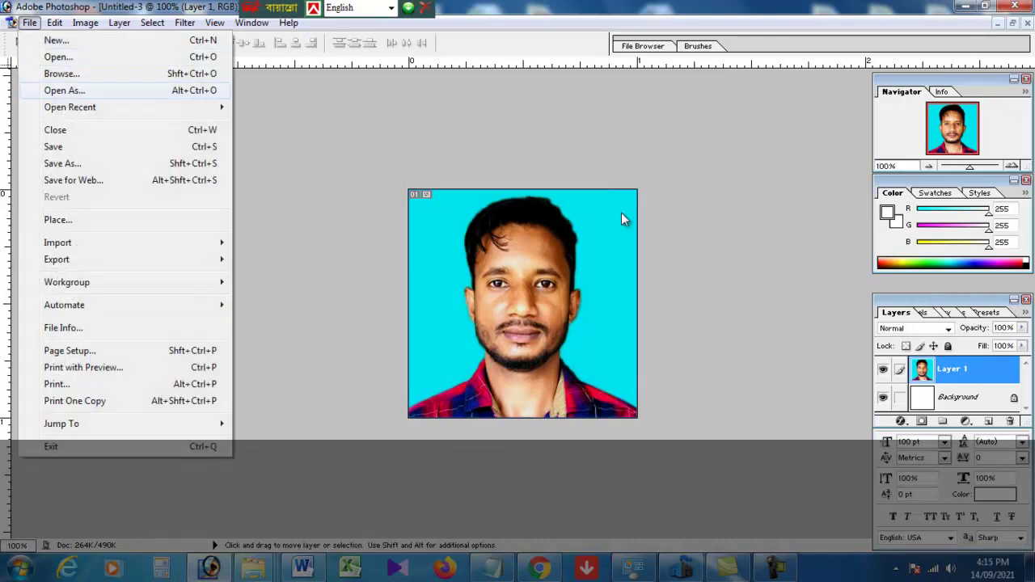
Save the photo as a JPEG on the Desktop, replacing the existing Photo file
{"action": "key", "text": "Down"}
{"action": "key", "text": "Down"}
{"action": "key", "text": "Down"}
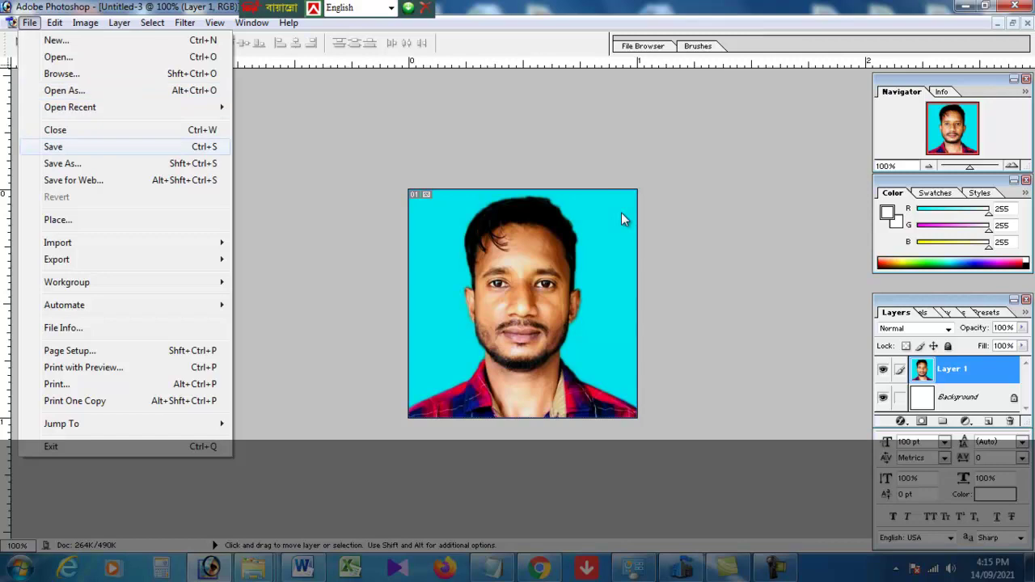
{"action": "key", "text": "Return"}
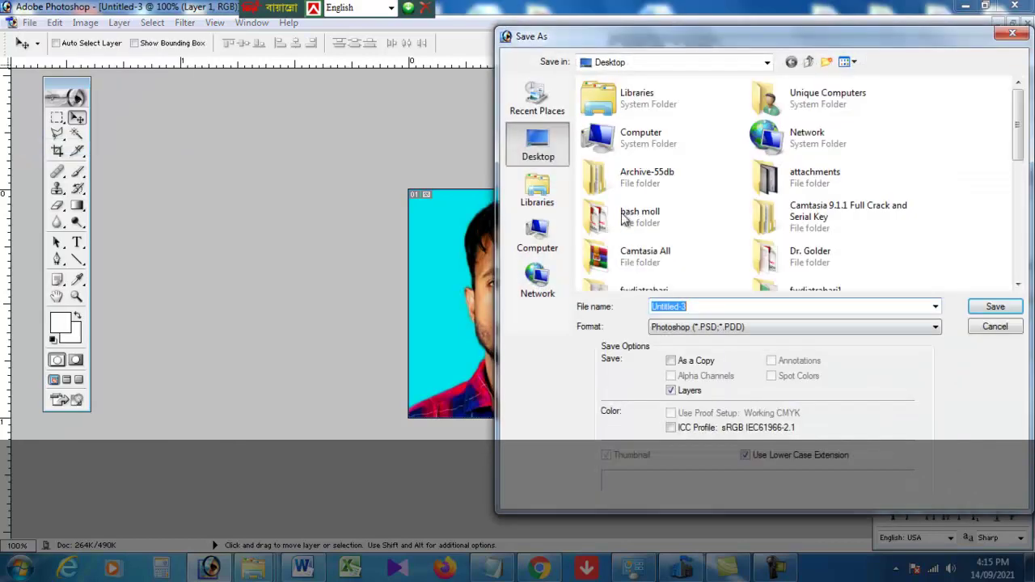
{"action": "scroll", "coordinate": [622, 218], "scroll_direction": "down", "scroll_amount": 1}
{"action": "scroll", "coordinate": [623, 218], "scroll_direction": "down", "scroll_amount": 2}
{"action": "key", "text": "Tab"}
{"action": "key", "text": "alt+Down"}
{"action": "key", "text": "Down"}
{"action": "key", "text": "Down"}
{"action": "key", "text": "Down"}
{"action": "key", "text": "Down"}
{"action": "key", "text": "Return"}
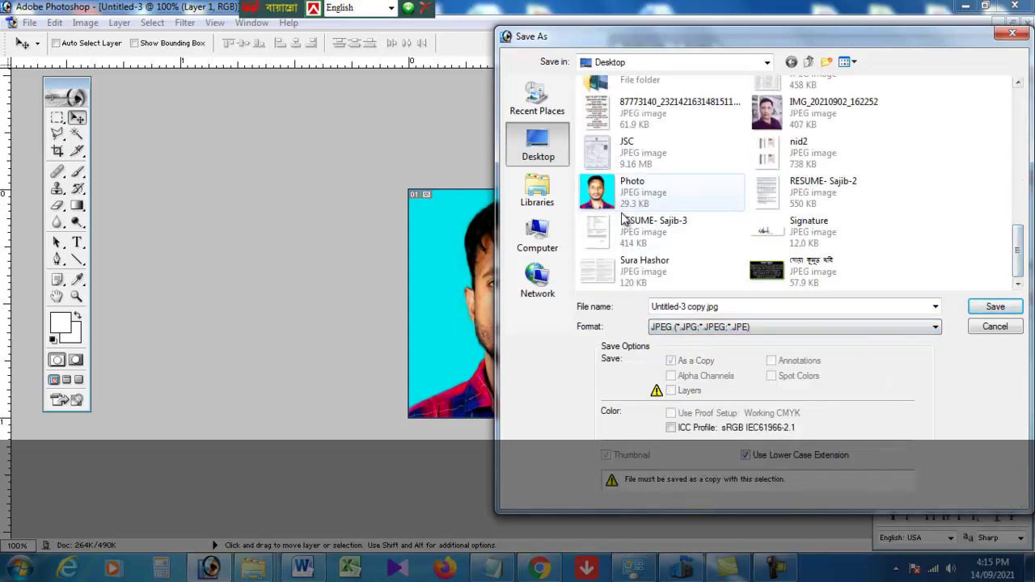
{"action": "left_click", "coordinate": [623, 209]}
{"action": "key", "text": "Return"}
{"action": "key", "text": "Return"}
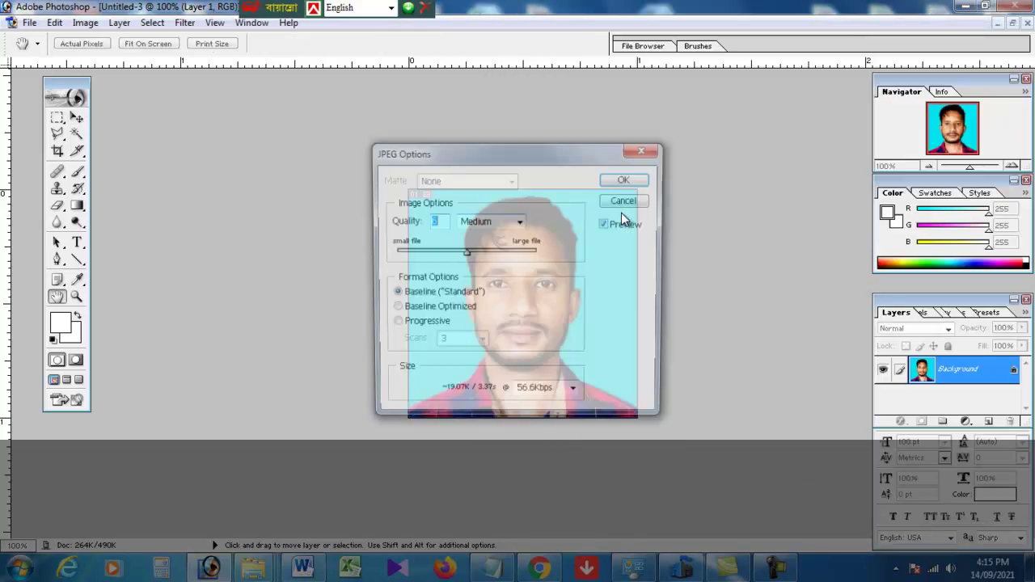
Set JPEG quality to 3 (Medium) and finish the save
{"action": "key", "text": "Up"}
{"action": "key", "text": "Up"}
{"action": "key", "text": "Down"}
{"action": "key", "text": "Down"}
{"action": "key", "text": "Up"}
{"action": "key", "text": "Up"}
{"action": "key", "text": "Up"}
{"action": "key", "text": "Down"}
{"action": "key", "text": "Down"}
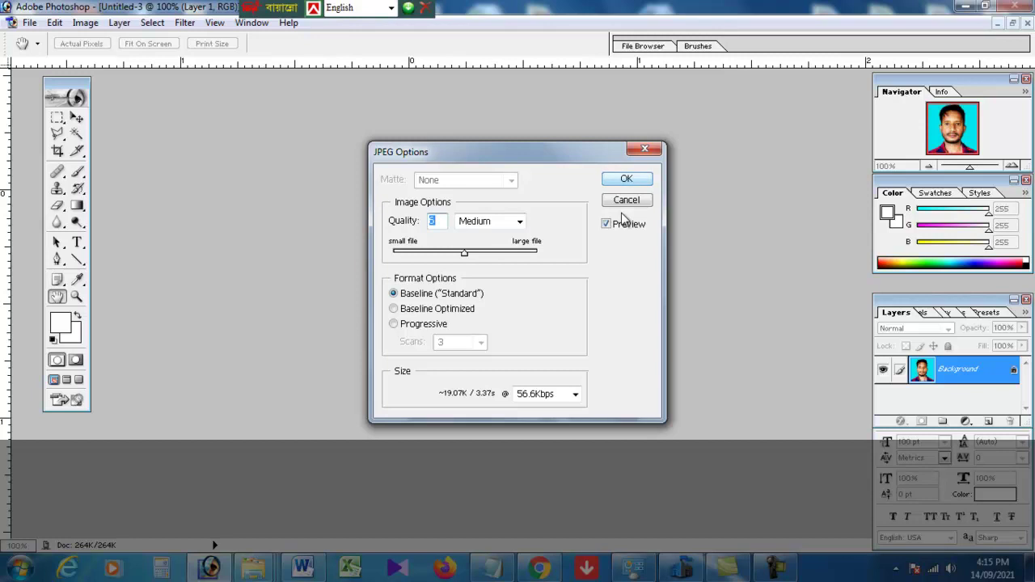
{"action": "key", "text": "Return"}
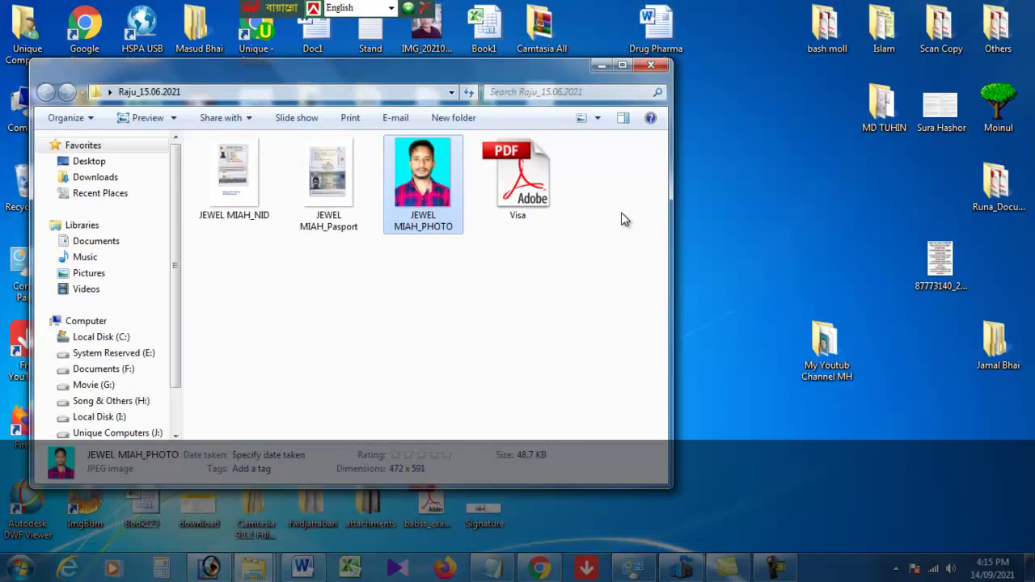
Close the folder window and confirm in Properties that the Photo JPEG is 28.3 KB
{"action": "key", "text": "alt+F4"}
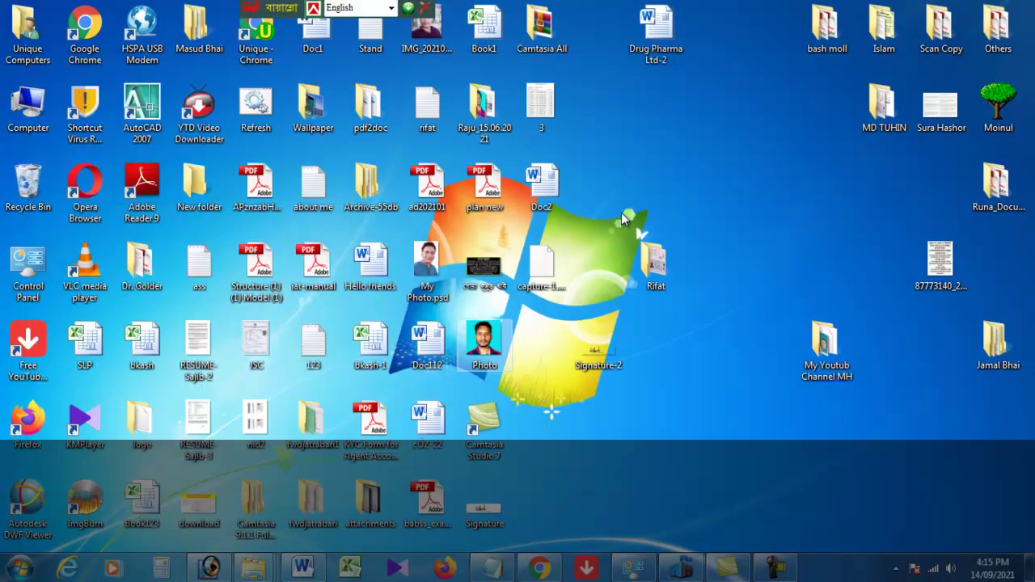
{"action": "key", "text": "shift+F10"}
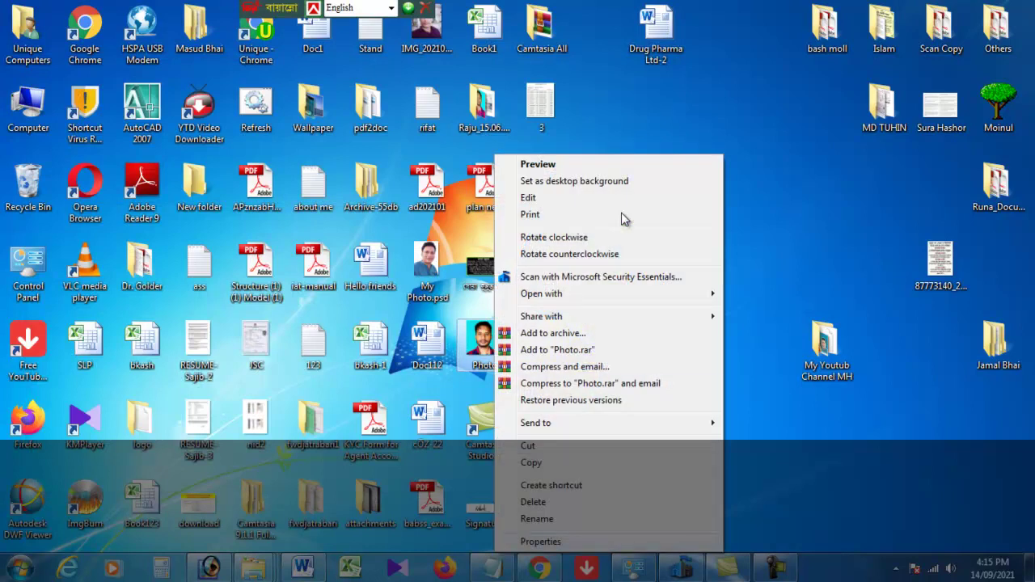
{"action": "key", "text": "r"}
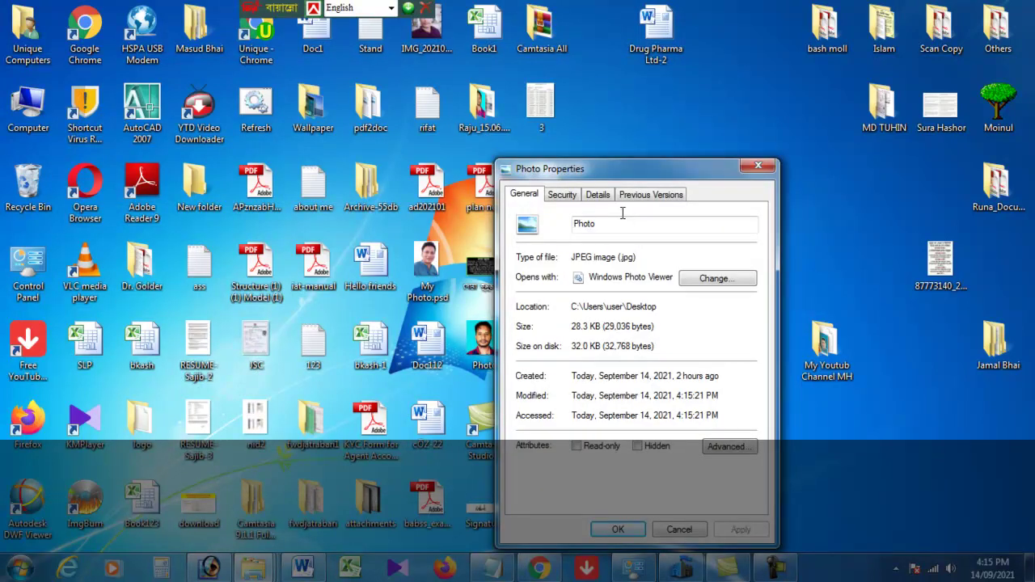
{"action": "key", "text": "Escape"}
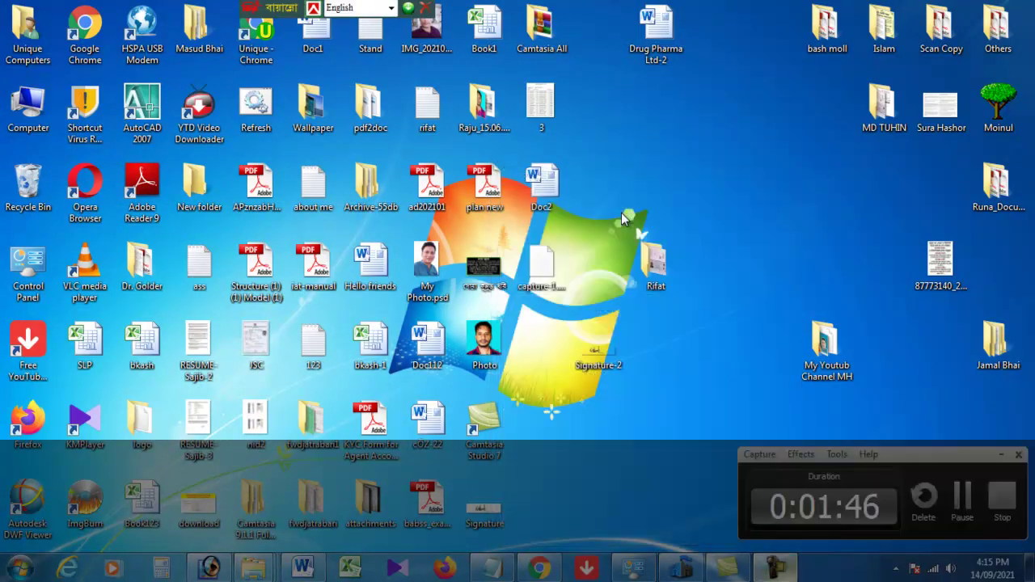